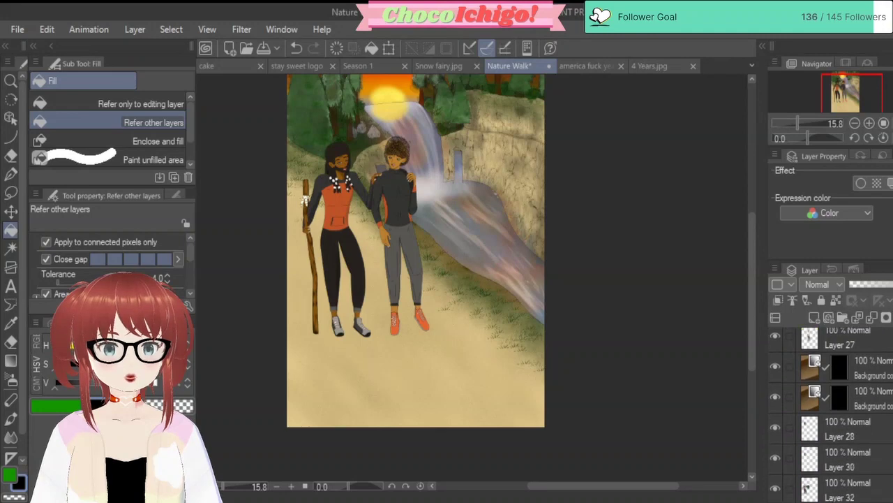
Step: Paint thin shadows around the edges of both orange shoes on Layer 39, using the G-pen at brush size 27.5
scroll(830, 412, "up", 10)
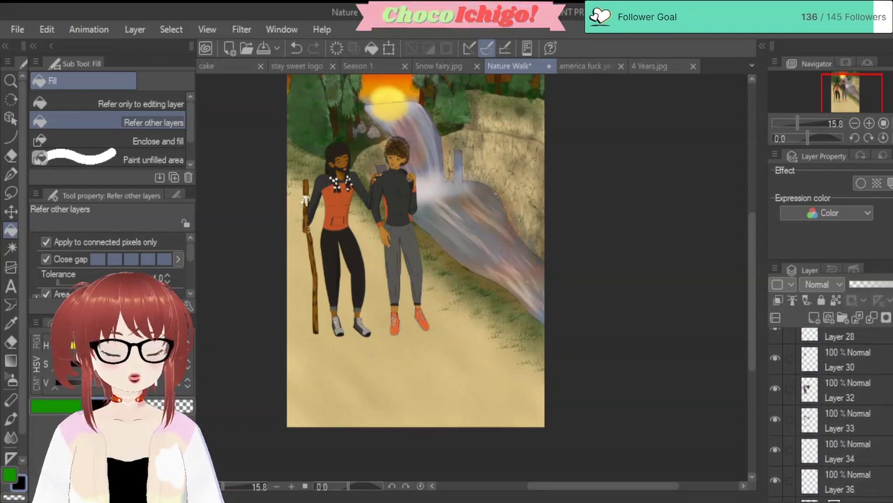
scroll(890, 384, "up", 1)
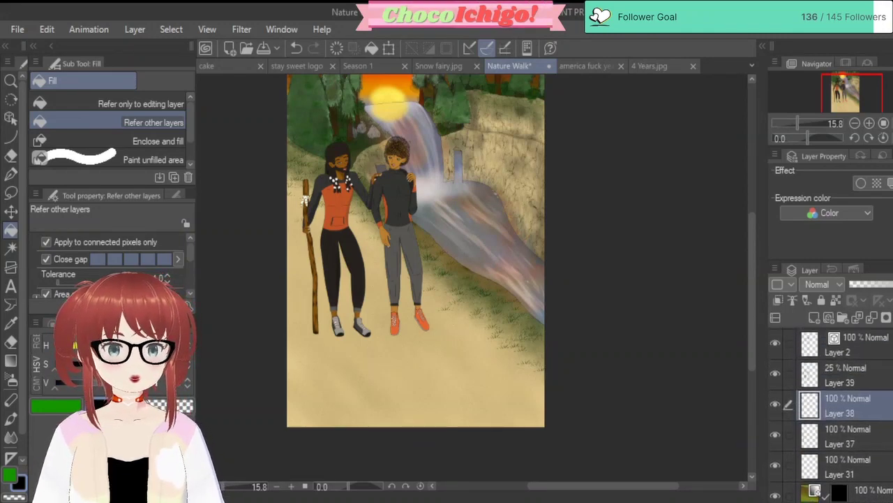
left_click(890, 384)
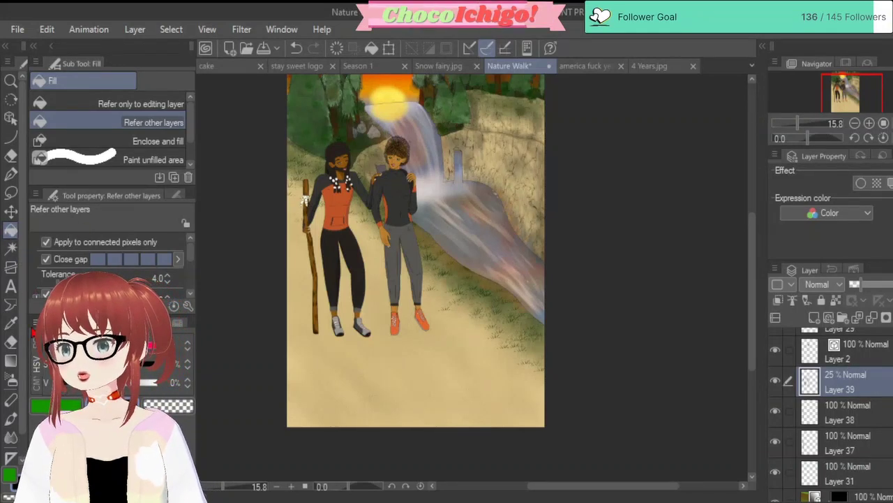
left_click(11, 175)
scroll(372, 315, "up", 1)
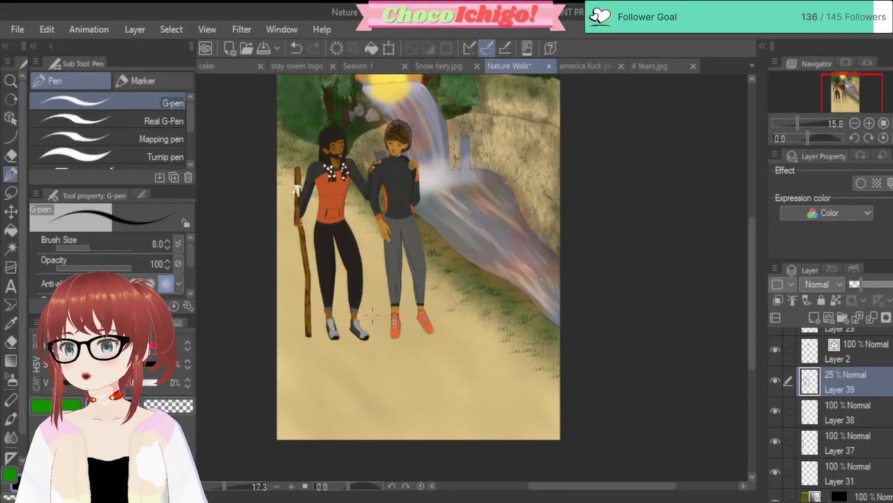
scroll(372, 315, "up", 2)
left_click_drag(84, 253, 100, 258)
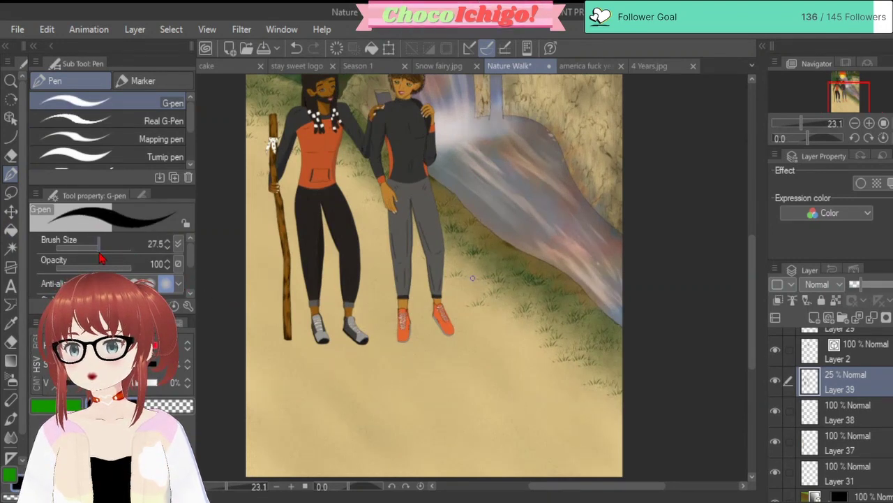
scroll(429, 296, "up", 2)
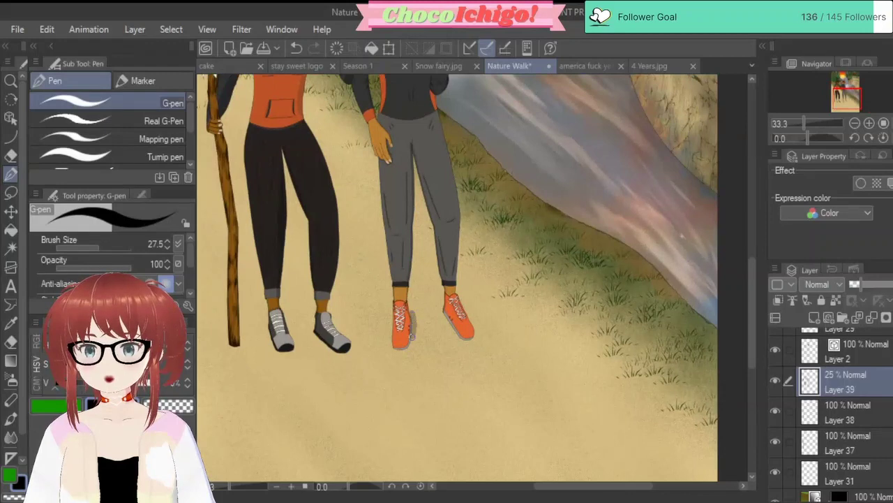
mouse_move(412, 345)
left_mouse_down()
mouse_move(419, 324)
mouse_move(409, 310)
mouse_move(410, 351)
left_mouse_up()
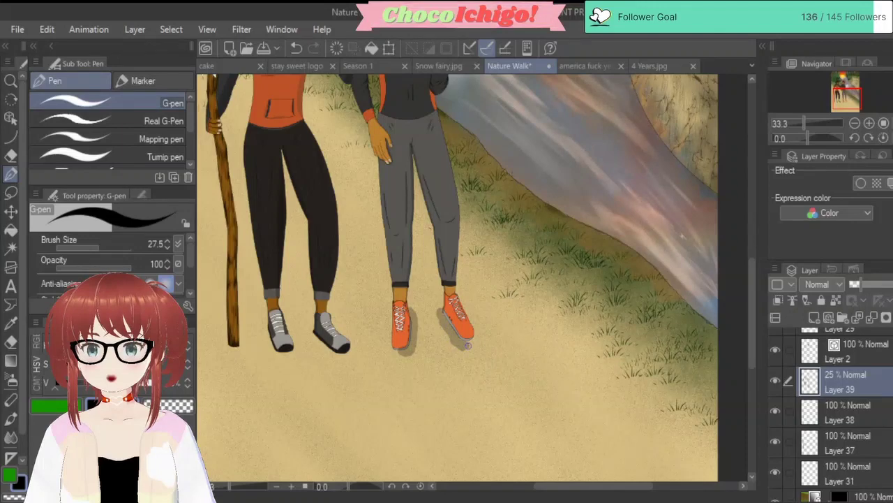
scroll(463, 345, "down", 3)
scroll(409, 316, "up", 2)
left_click_drag(409, 315, 403, 352)
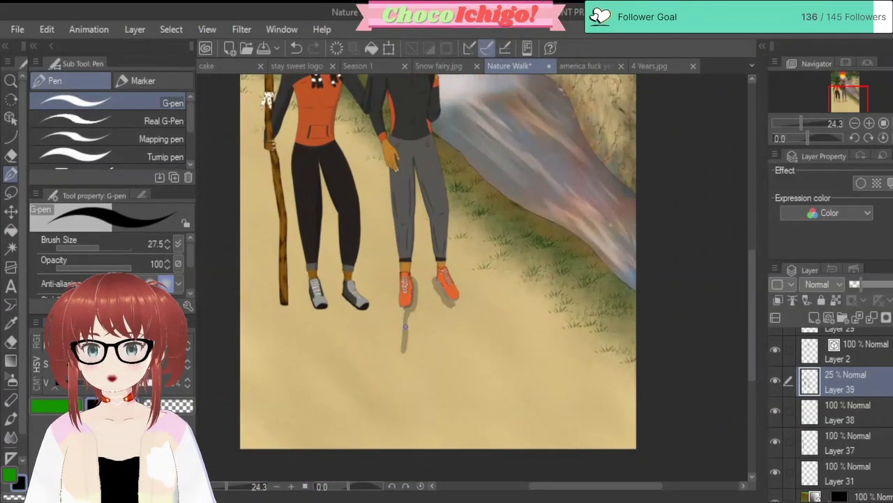
mouse_move(409, 312)
left_mouse_down()
mouse_move(419, 395)
mouse_move(423, 388)
left_mouse_up()
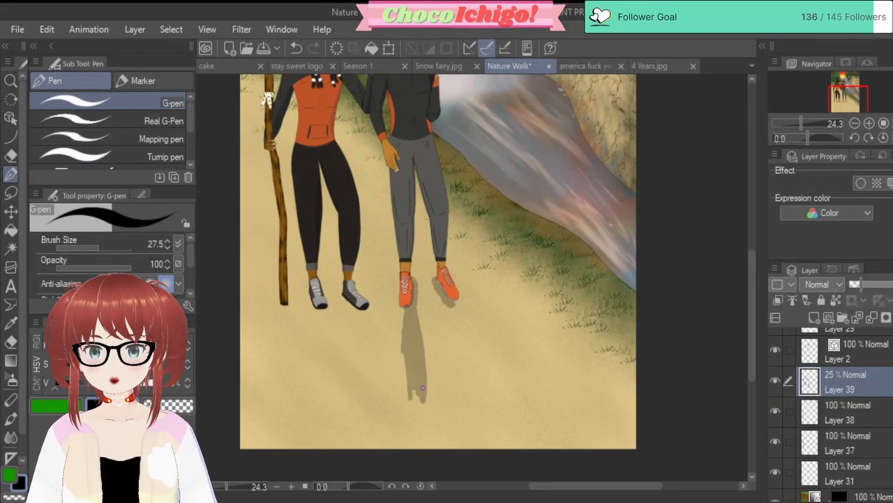
scroll(417, 219, "down", 2)
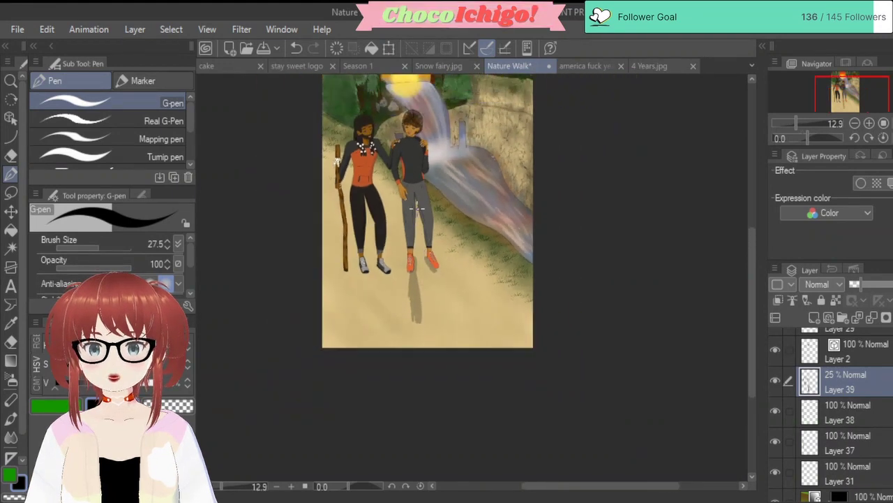
key("ctrl+z")
key("ctrl+z")
key("ctrl+z")
key("ctrl+z")
Step: Outline the long leg shadows stretching down the path from the two orange shoes
scroll(417, 219, "up", 2)
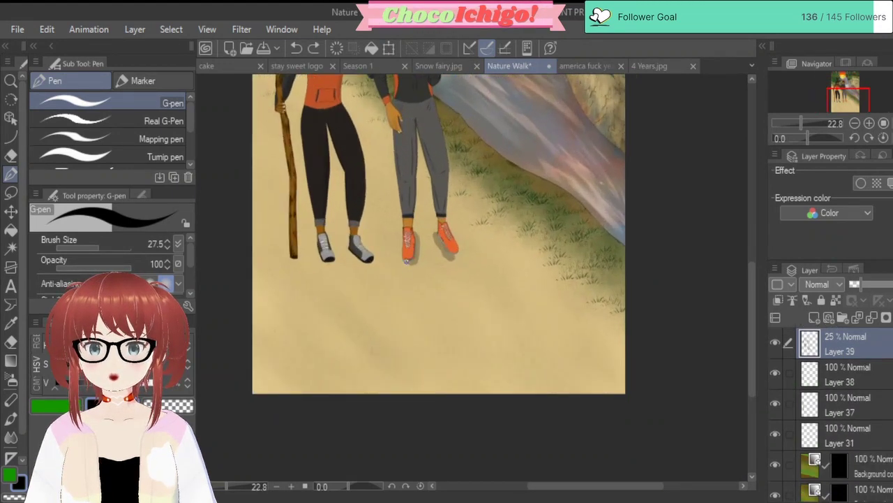
left_click_drag(403, 309, 399, 353)
left_click_drag(416, 253, 421, 305)
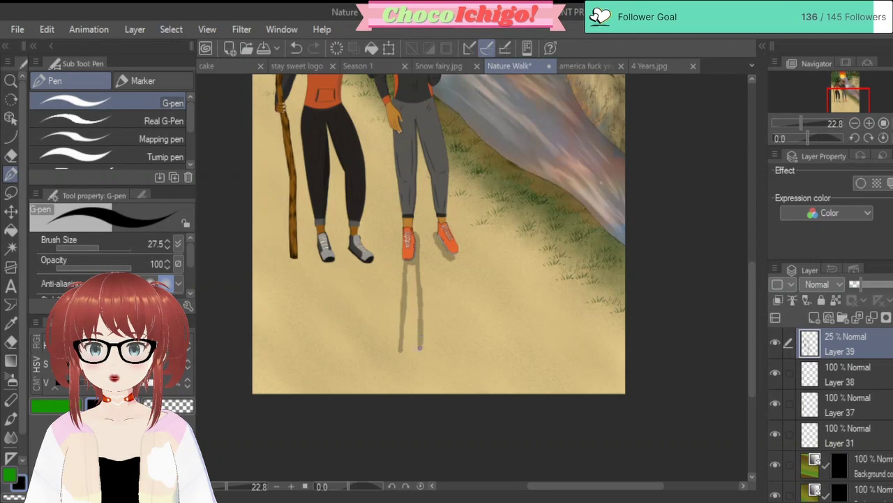
left_click_drag(420, 347, 425, 342)
left_click_drag(439, 248, 449, 318)
left_click_drag(452, 251, 465, 323)
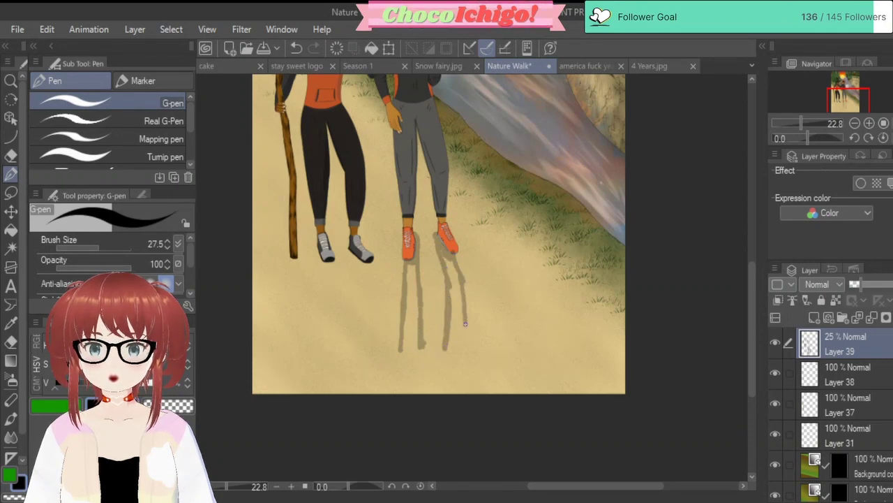
left_click_drag(473, 364, 475, 391)
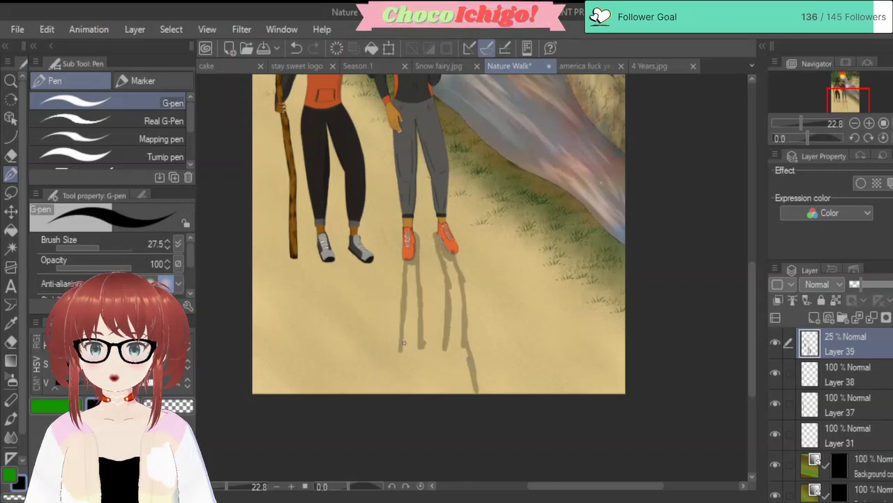
left_click_drag(403, 342, 396, 360)
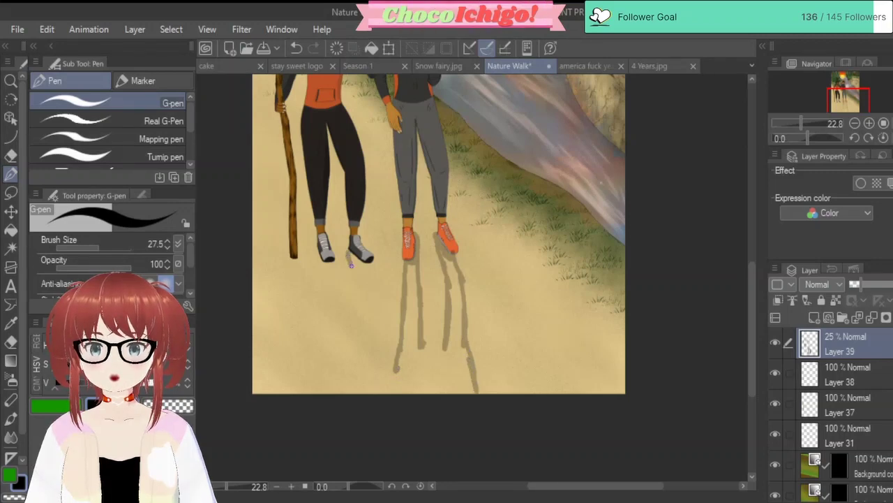
Step: Outline the long leg shadows stretching down the path from the two grey sneakers
left_click_drag(362, 263, 365, 310)
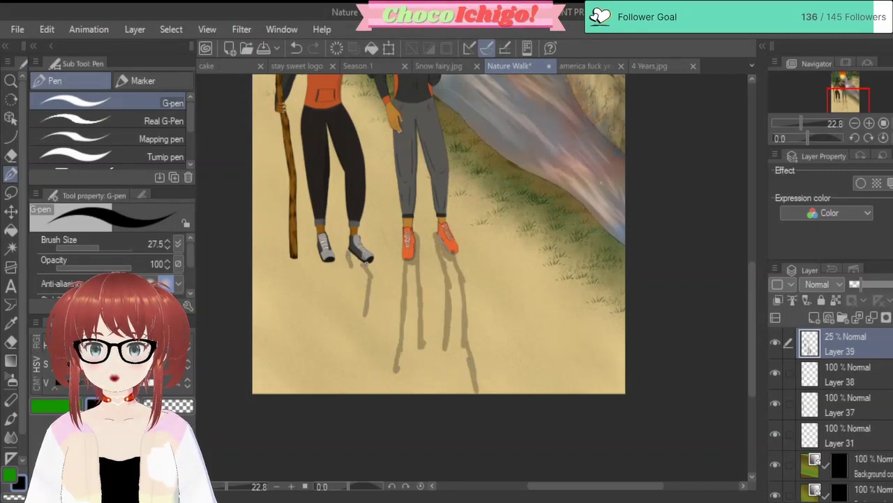
mouse_move(367, 264)
left_mouse_down()
mouse_move(370, 328)
mouse_move(356, 375)
left_mouse_up()
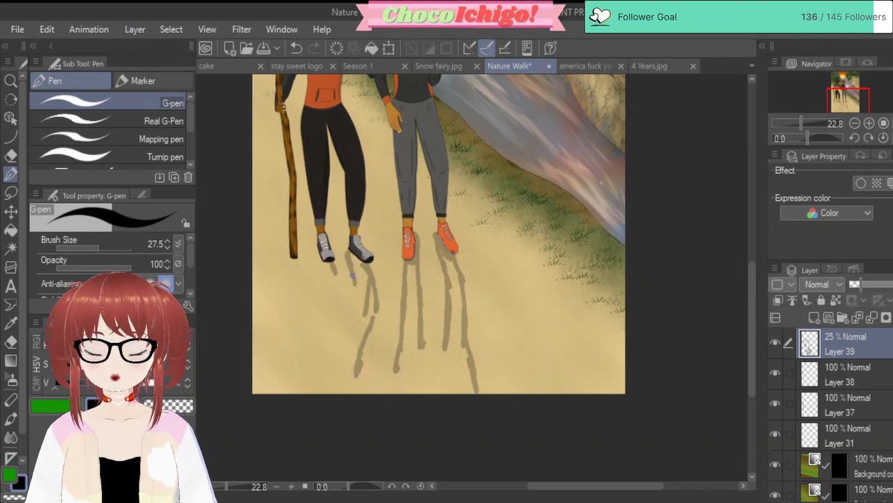
left_click_drag(352, 320, 339, 369)
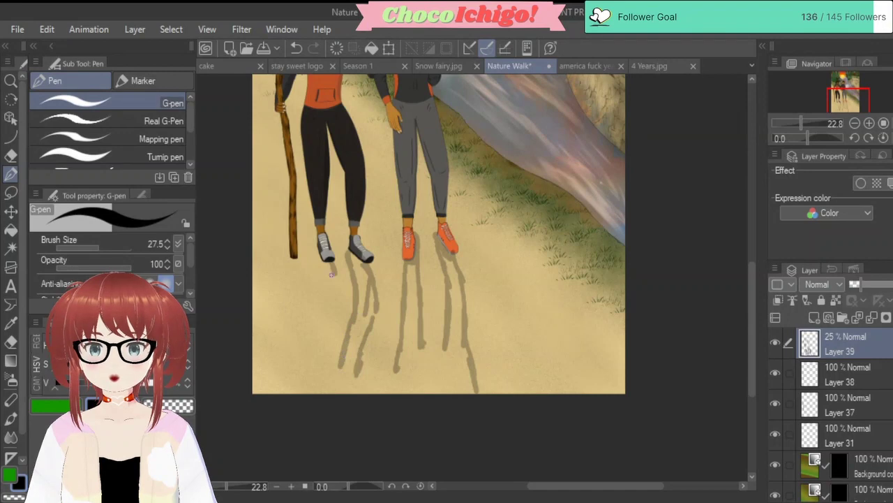
scroll(342, 294, "up", 1)
scroll(342, 294, "up", 3)
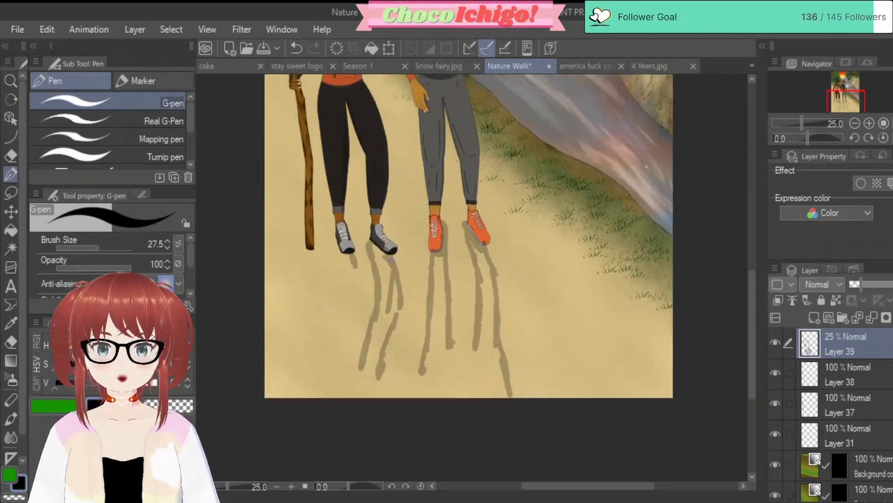
mouse_move(351, 249)
left_mouse_down()
mouse_move(369, 296)
mouse_move(361, 280)
mouse_move(359, 384)
left_mouse_up()
mouse_move(328, 239)
left_mouse_down()
mouse_move(351, 345)
mouse_move(347, 388)
left_mouse_up()
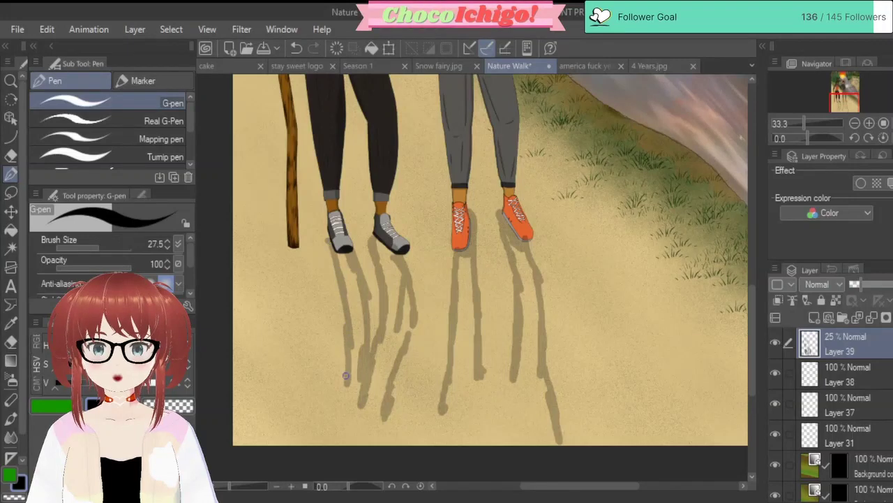
Step: Extend the grey-sneakered figure's shadow to the canvas's lower edge and fill its wide upper-body area
scroll(349, 244, "down", 5)
left_click_drag(353, 215, 357, 323)
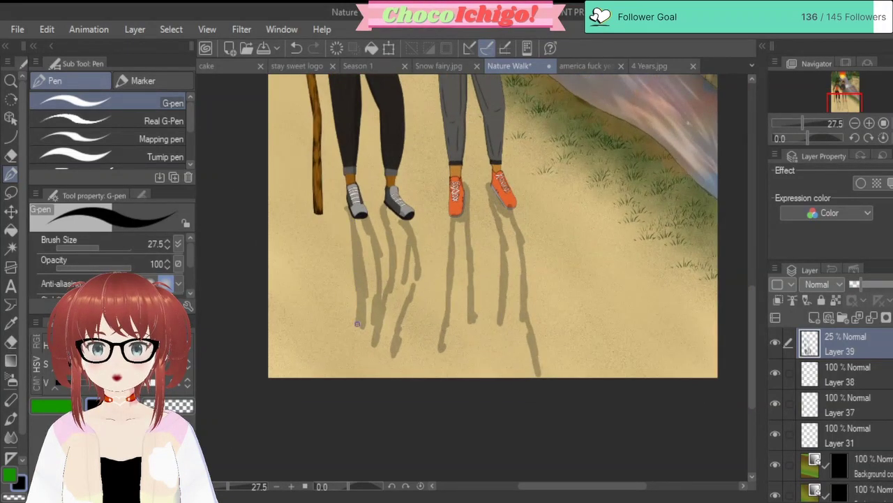
left_click_drag(397, 348, 398, 377)
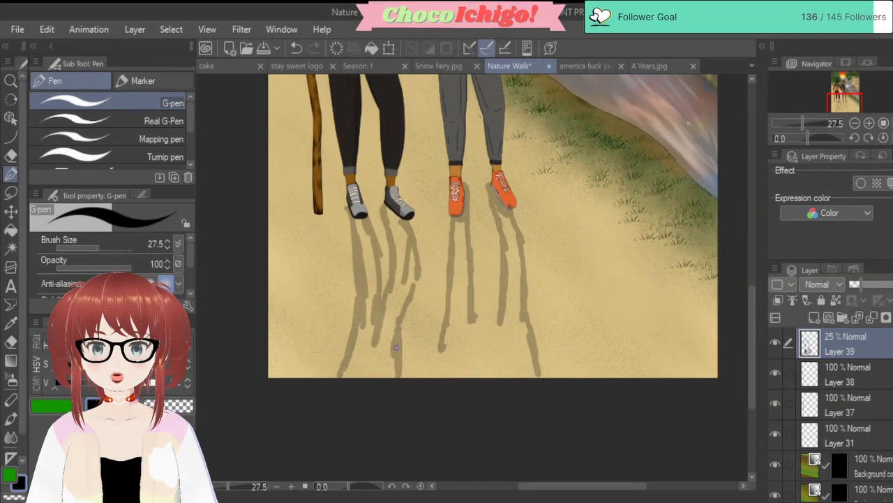
mouse_move(354, 319)
left_mouse_down()
mouse_move(327, 368)
mouse_move(351, 333)
mouse_move(345, 358)
mouse_move(353, 349)
mouse_move(348, 367)
mouse_move(361, 373)
mouse_move(392, 354)
mouse_move(391, 330)
left_mouse_up()
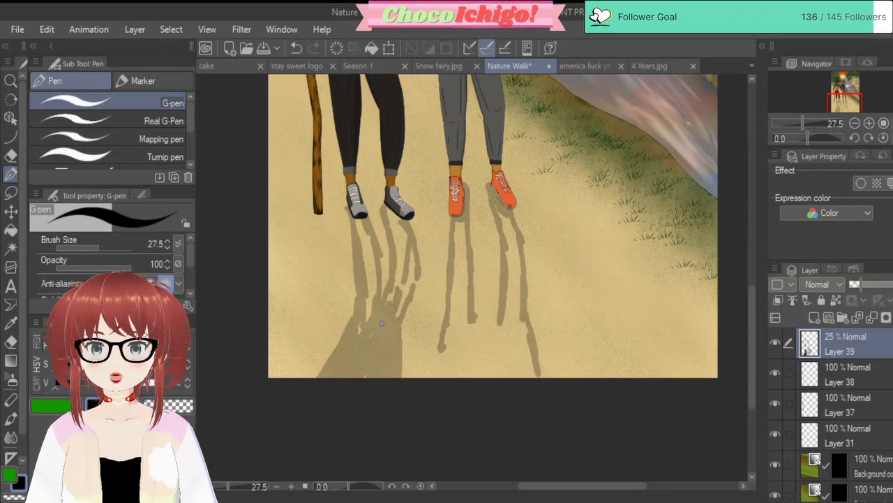
scroll(377, 349, "down", 5)
scroll(391, 363, "up", 4)
left_click_drag(391, 319, 392, 369)
left_click_drag(381, 294, 377, 304)
Step: Clear the gap between the grey-sneakered figure's two leg shadows with the Snap eraser at brush size 25
key("e")
scroll(386, 252, "up", 1)
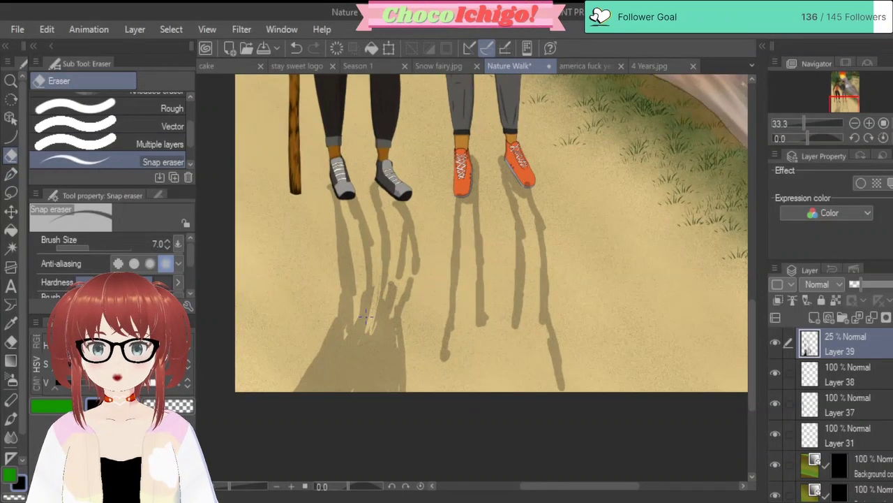
key("ctrl+z")
key("ctrl+z")
left_click_drag(79, 250, 91, 249)
left_click_drag(376, 278, 370, 336)
Step: Fill both leg shadows below the grey sneakers with the G-pen and paint the walking stick's shadow down to the canvas edge
key("p")
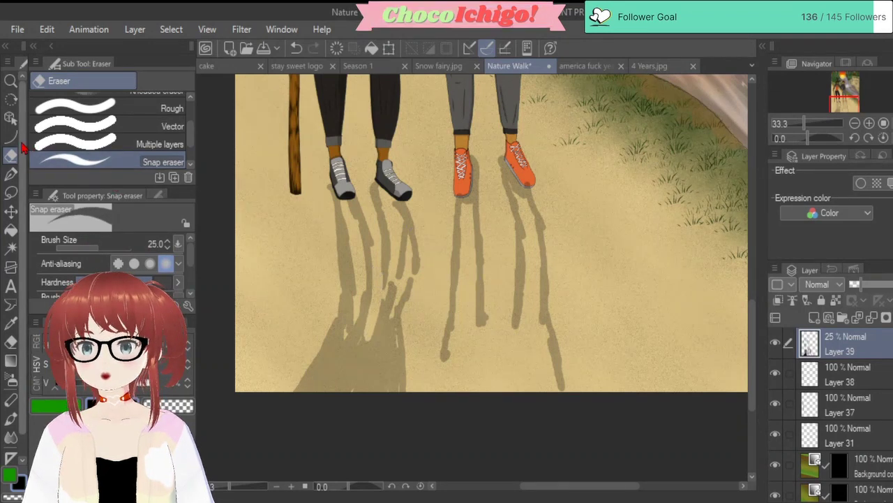
mouse_move(377, 197)
left_mouse_down()
mouse_move(385, 202)
mouse_move(388, 194)
left_mouse_up()
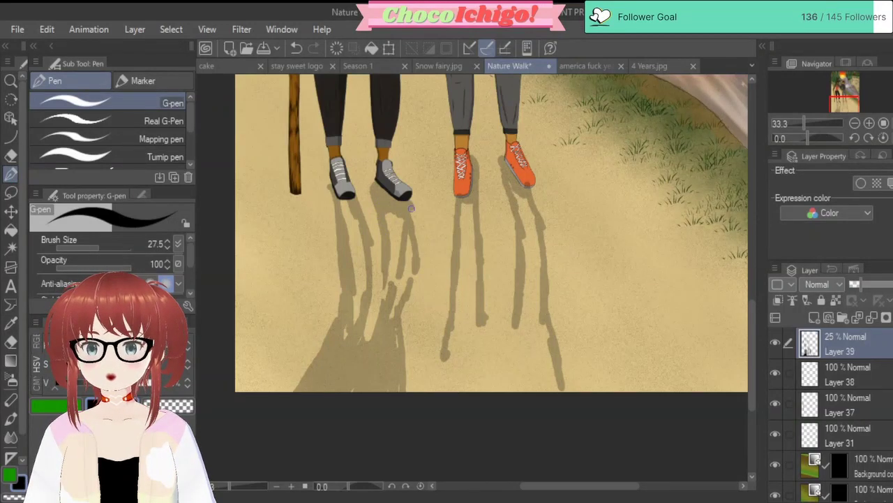
mouse_move(400, 227)
left_mouse_down()
mouse_move(409, 266)
mouse_move(395, 253)
mouse_move(393, 266)
mouse_move(392, 221)
left_mouse_up()
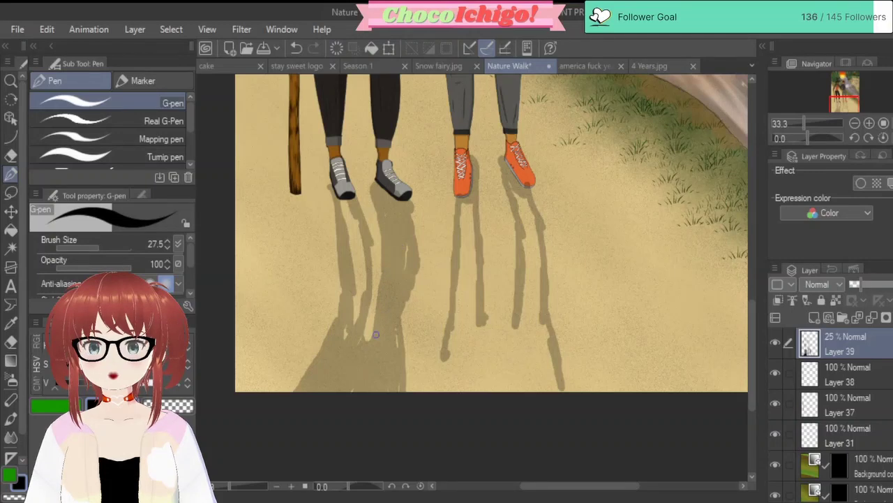
left_click_drag(407, 271, 407, 320)
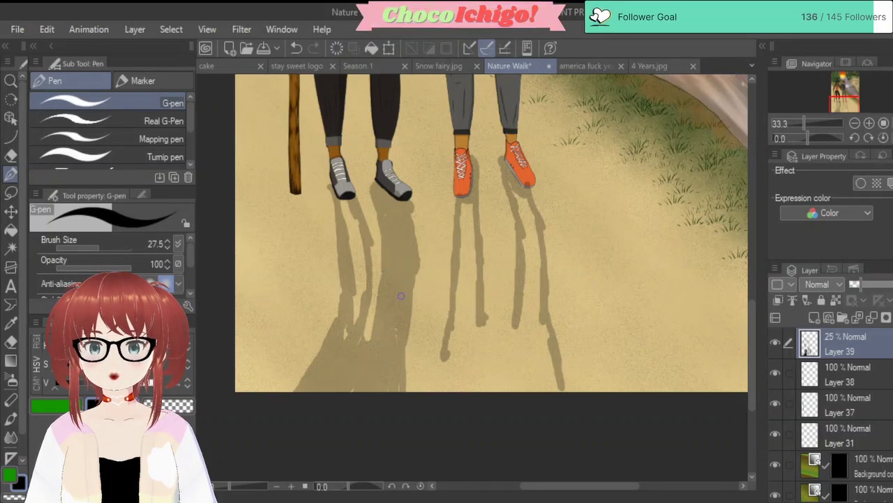
mouse_move(362, 253)
left_mouse_down()
mouse_move(341, 205)
mouse_move(359, 279)
mouse_move(355, 238)
left_mouse_up()
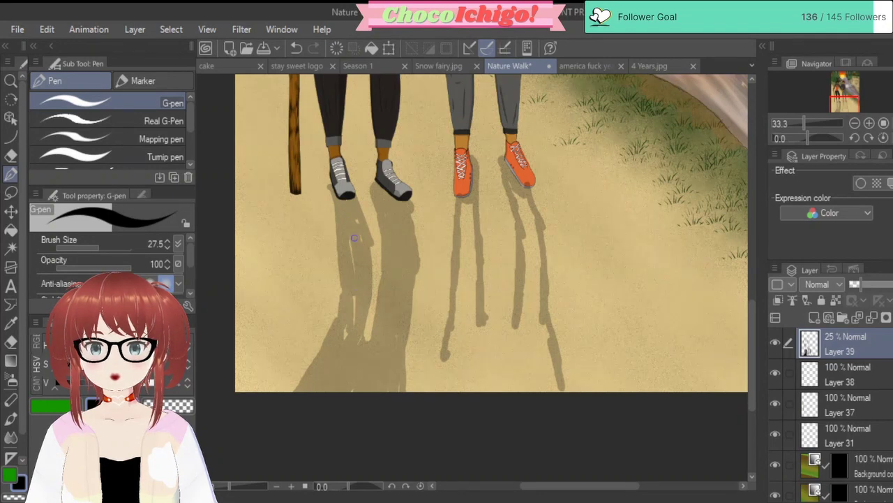
scroll(356, 238, "down", 1)
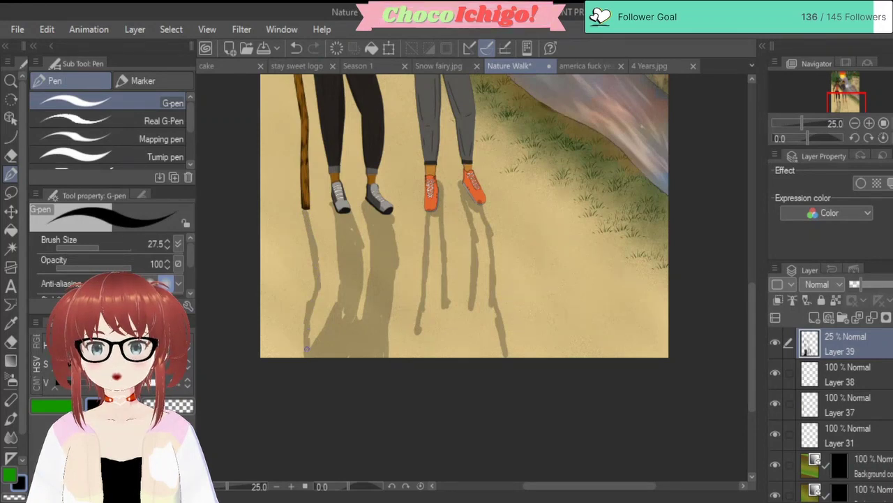
left_click_drag(307, 220, 311, 299)
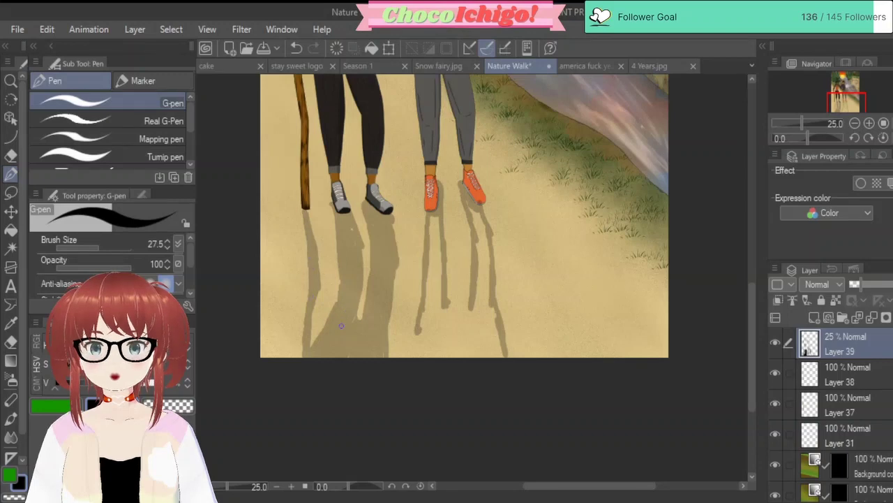
Step: Fill the leg shadow below the first orange sneaker and extend it down to the canvas's lower edge with the G-pen
mouse_move(433, 218)
left_mouse_down()
mouse_move(440, 327)
mouse_move(470, 249)
left_mouse_up()
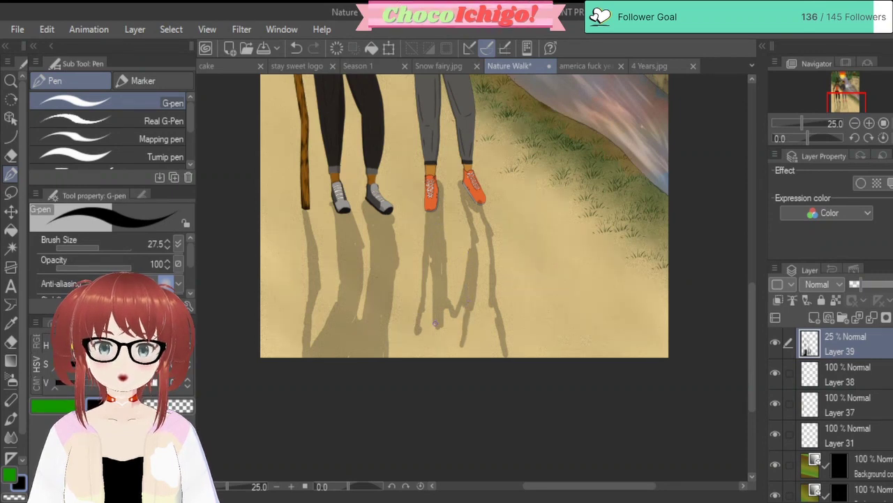
left_click_drag(433, 252, 434, 302)
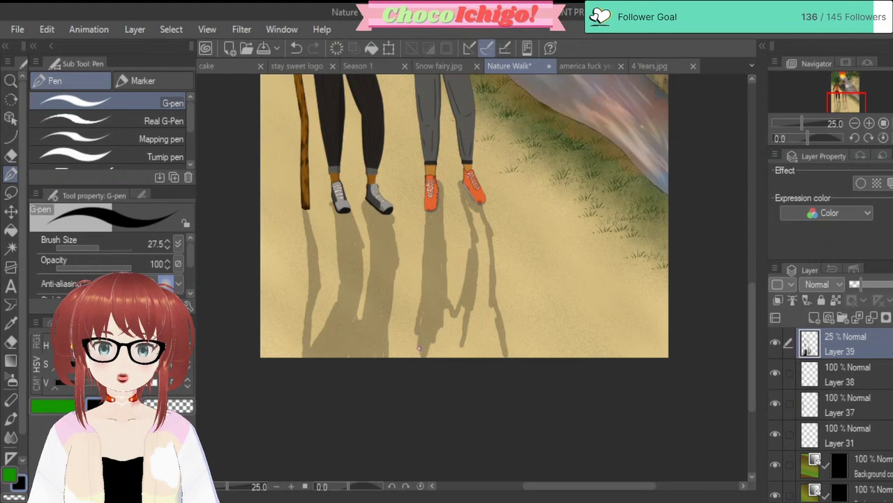
scroll(412, 213, "down", 2)
scroll(472, 304, "up", 4)
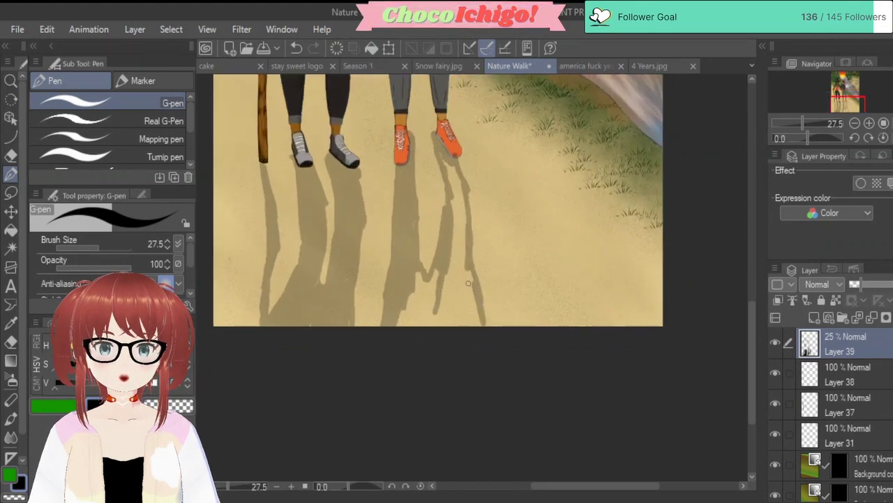
left_click_drag(403, 338, 409, 305)
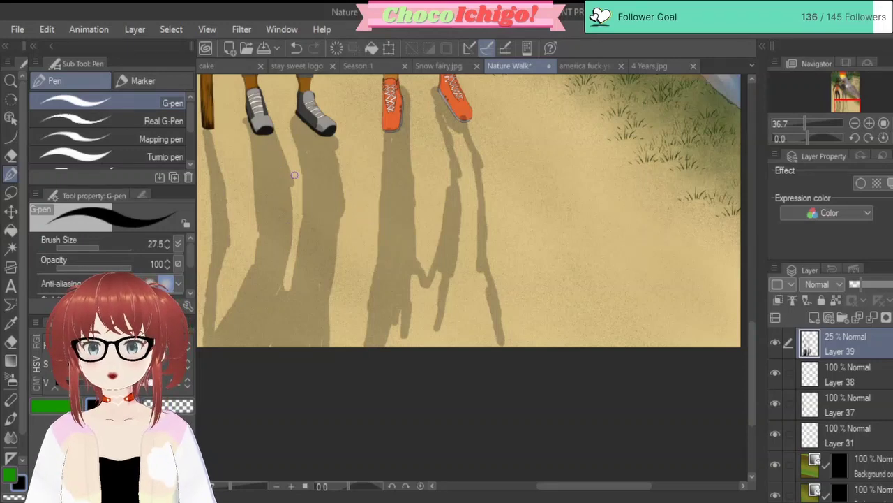
Step: Smooth the jagged edges and cover the small gaps in the two leg shadows below the grey sneakers
scroll(295, 175, "up", 1)
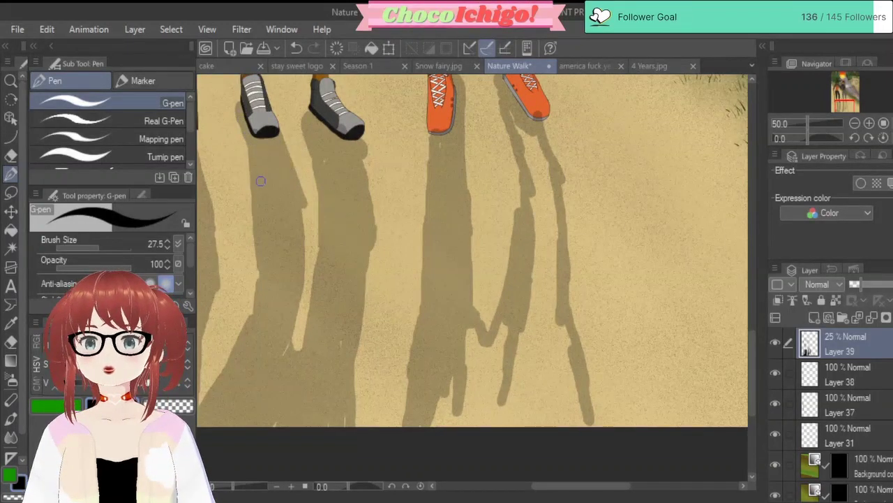
left_click_drag(301, 189, 288, 341)
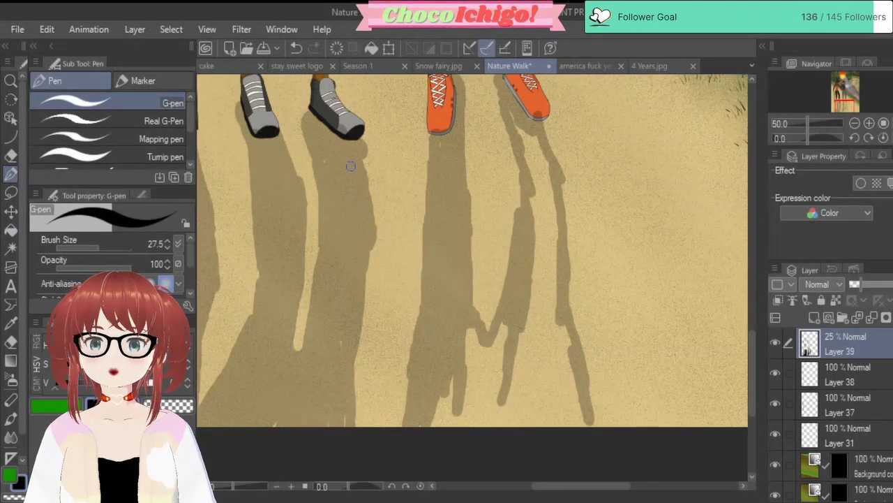
left_click_drag(351, 166, 351, 323)
Step: Fill the leg shadow below the second orange sneaker and merge both legs into a solid upper-body shadow at the canvas edge
scroll(318, 152, "down", 1)
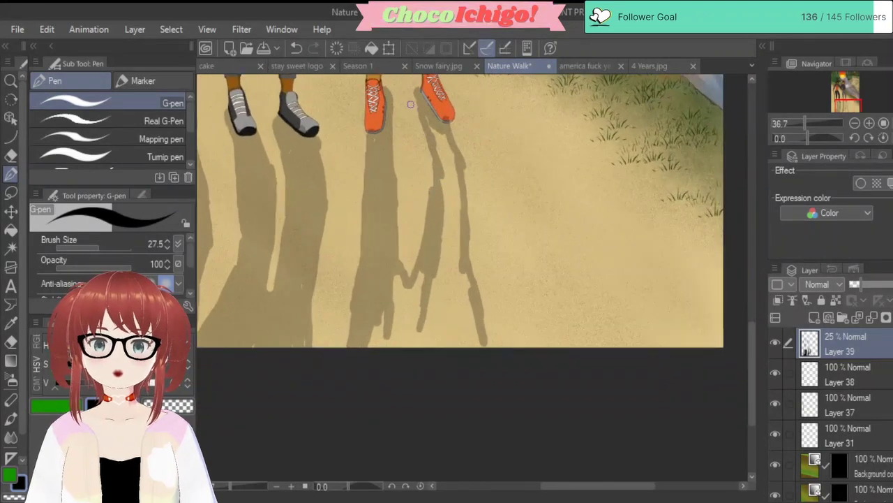
mouse_move(445, 140)
left_mouse_down()
mouse_move(457, 202)
mouse_move(457, 303)
left_mouse_up()
mouse_move(444, 155)
left_mouse_down()
mouse_move(455, 194)
mouse_move(471, 331)
left_mouse_up()
left_click_drag(473, 251, 479, 348)
left_click_drag(471, 307, 472, 353)
left_click_drag(461, 291, 459, 349)
mouse_move(453, 265)
left_mouse_down()
mouse_move(445, 358)
mouse_move(387, 323)
left_mouse_up()
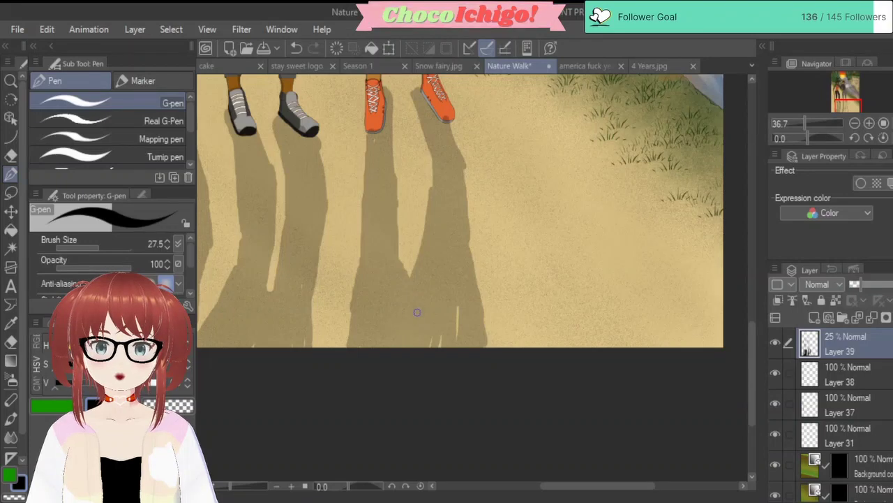
left_click_drag(458, 306, 455, 344)
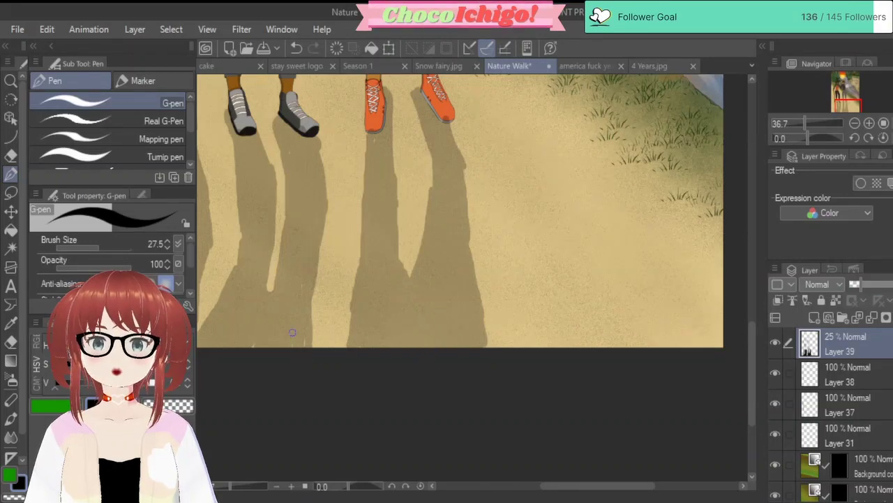
Step: Soften the shadows of both figures and the walking stick with the Textured blender at brush size 396.3
scroll(352, 361, "down", 8)
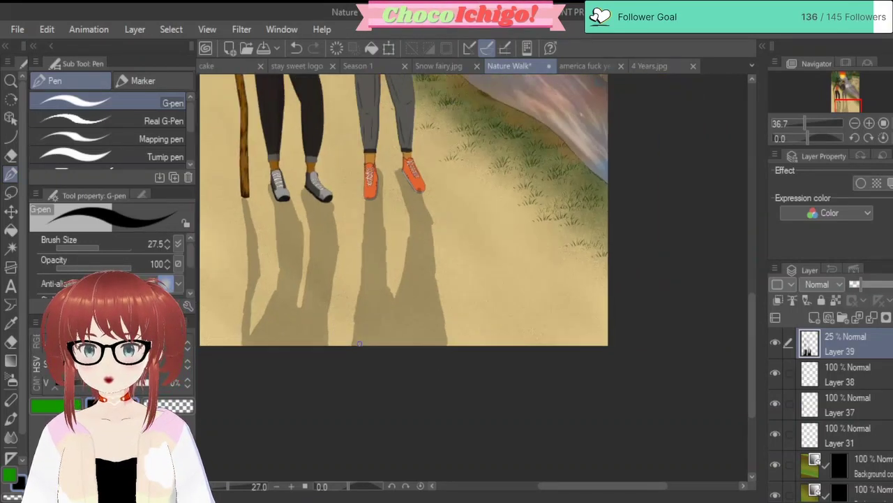
scroll(360, 253, "up", 5)
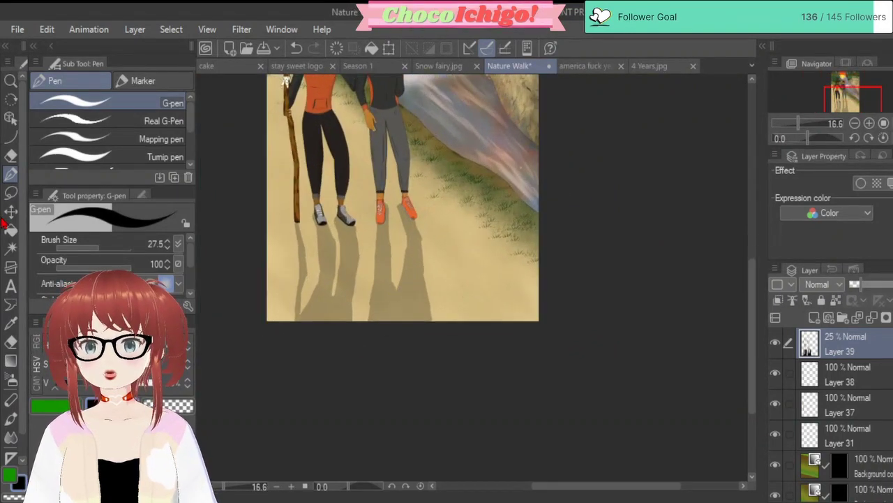
left_click(11, 438)
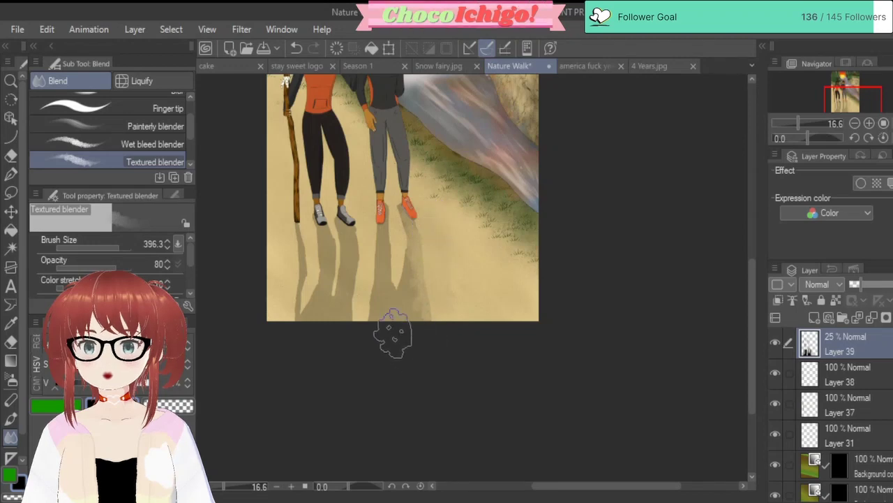
scroll(377, 337, "up", 1)
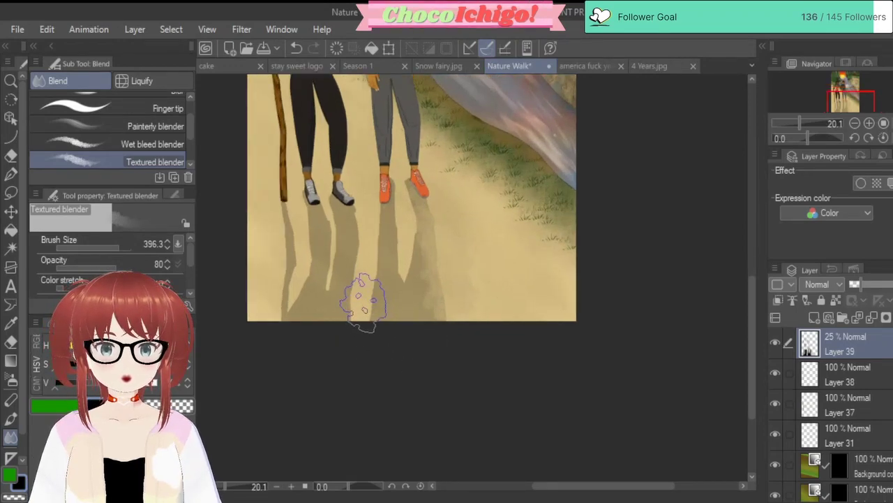
mouse_move(363, 301)
left_mouse_down()
mouse_move(365, 314)
mouse_move(370, 265)
left_mouse_up()
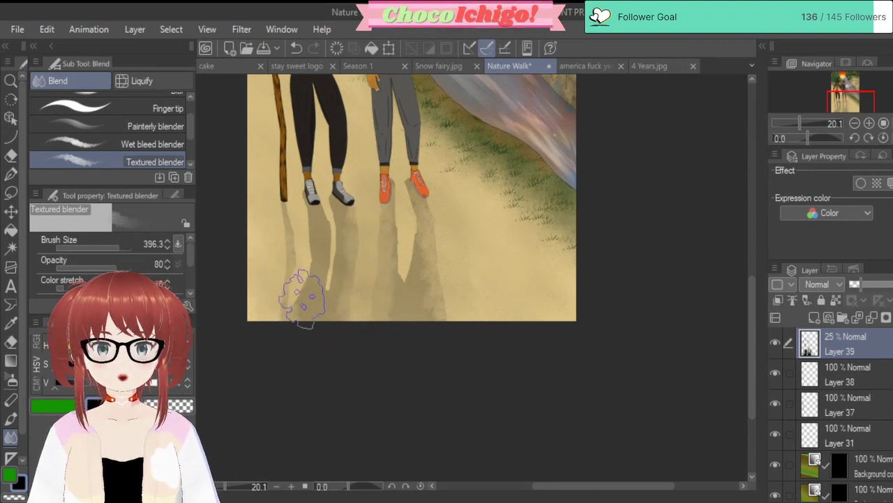
mouse_move(303, 299)
left_mouse_down()
mouse_move(311, 223)
mouse_move(331, 211)
mouse_move(326, 301)
left_mouse_up()
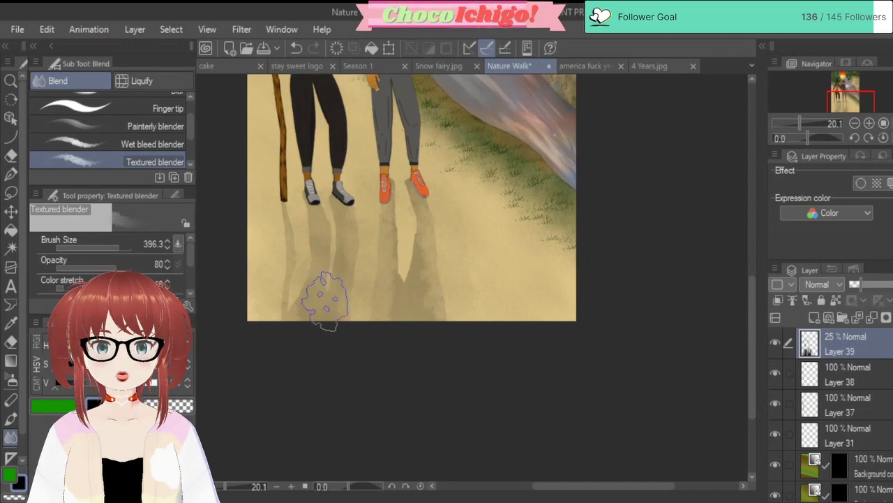
scroll(325, 298, "down", 2)
scroll(375, 303, "down", 2)
scroll(383, 216, "up", 2)
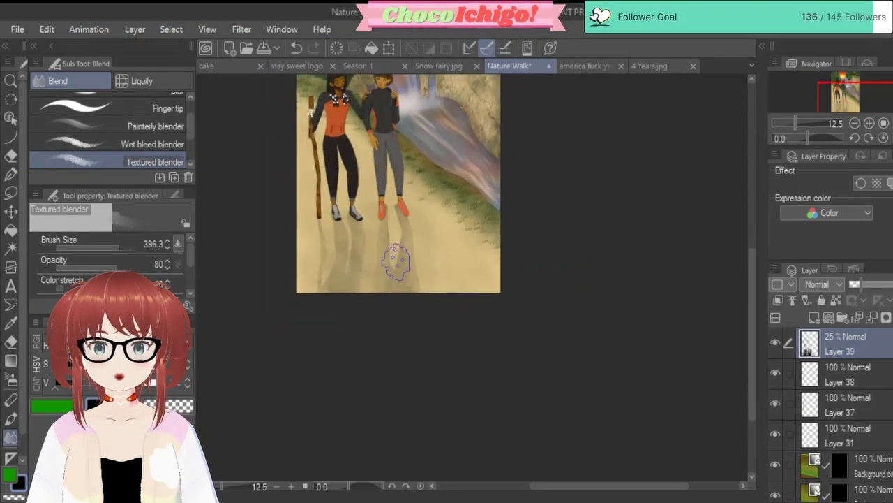
scroll(365, 339, "down", 1)
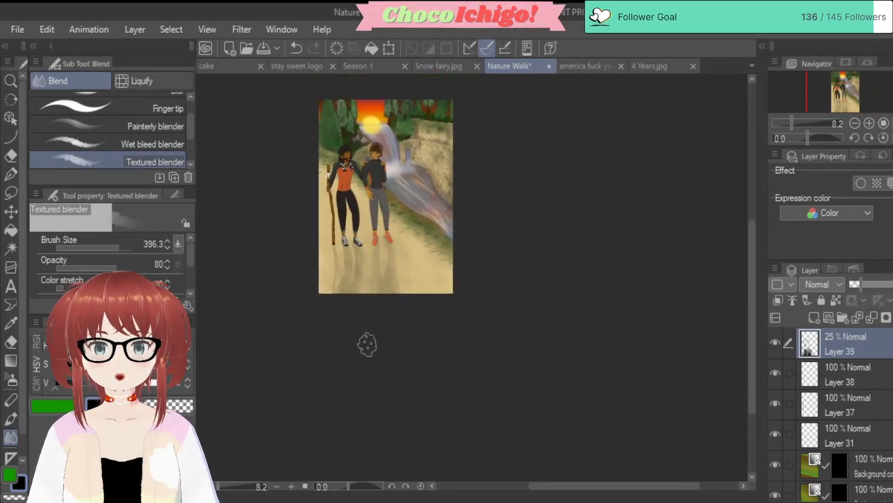
scroll(377, 328, "up", 1)
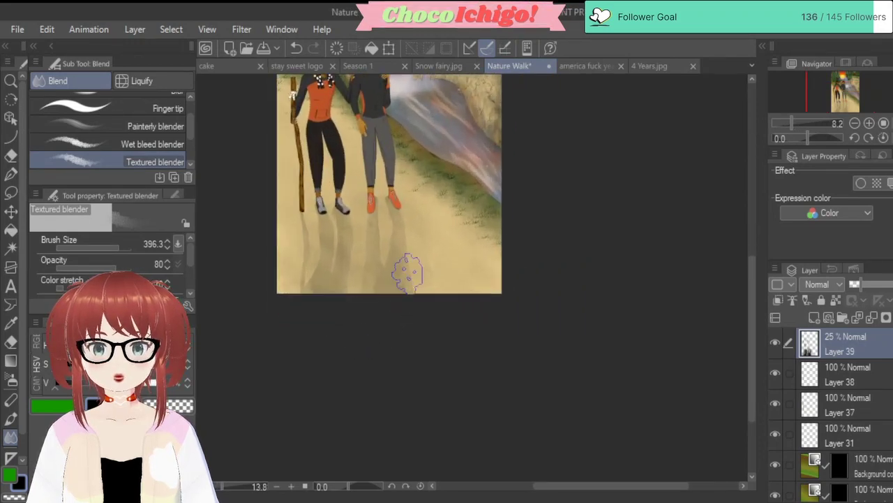
Step: Blur the shadows of both hikers and the walking stick with the Blur tool at brush size 223.8
scroll(94, 126, "up", 2)
left_click(112, 121)
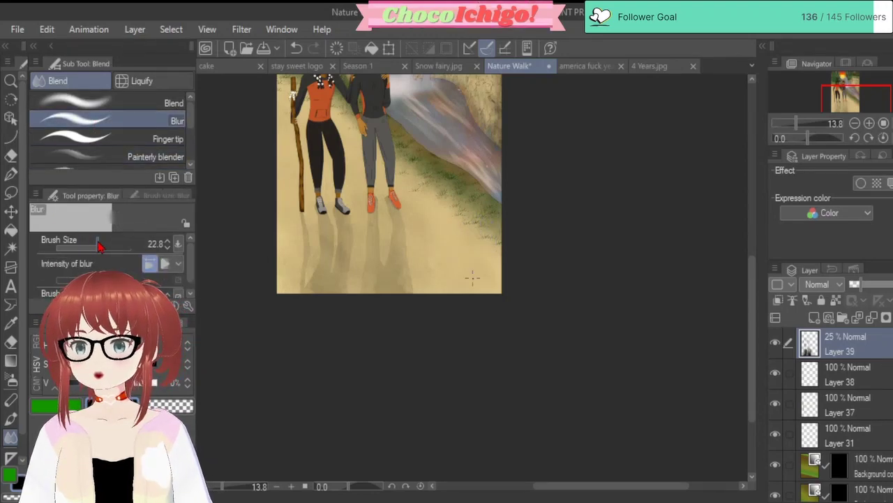
left_click_drag(98, 245, 123, 246)
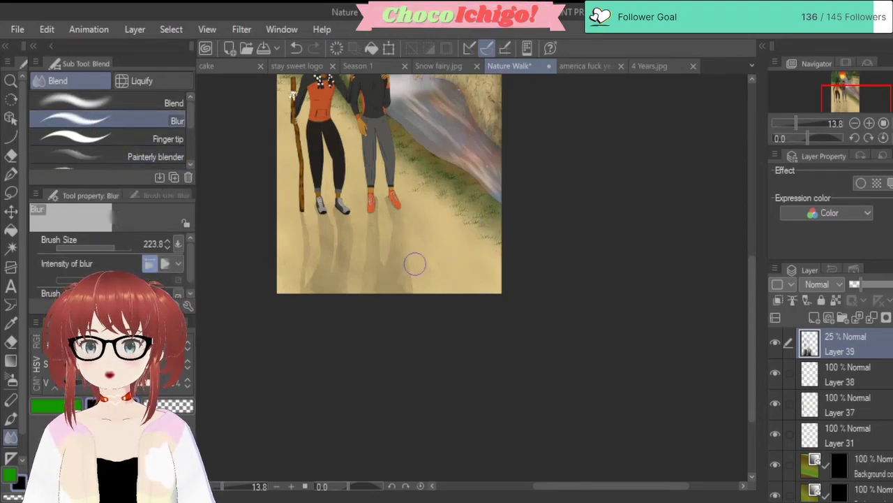
mouse_move(414, 263)
left_mouse_down()
mouse_move(412, 228)
mouse_move(410, 295)
mouse_move(386, 199)
mouse_move(388, 262)
left_mouse_up()
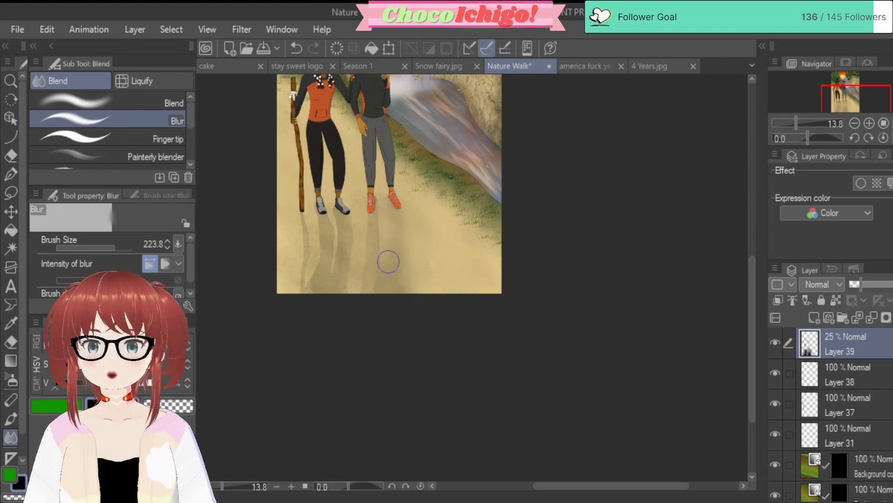
left_click_drag(376, 217, 363, 301)
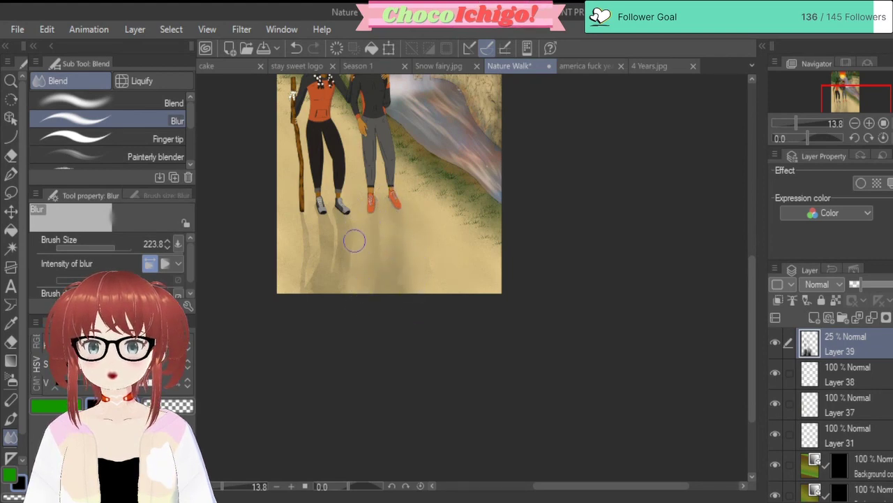
mouse_move(354, 240)
left_mouse_down()
mouse_move(349, 297)
mouse_move(351, 272)
mouse_move(340, 291)
mouse_move(335, 266)
mouse_move(336, 209)
mouse_move(320, 216)
mouse_move(304, 296)
left_mouse_up()
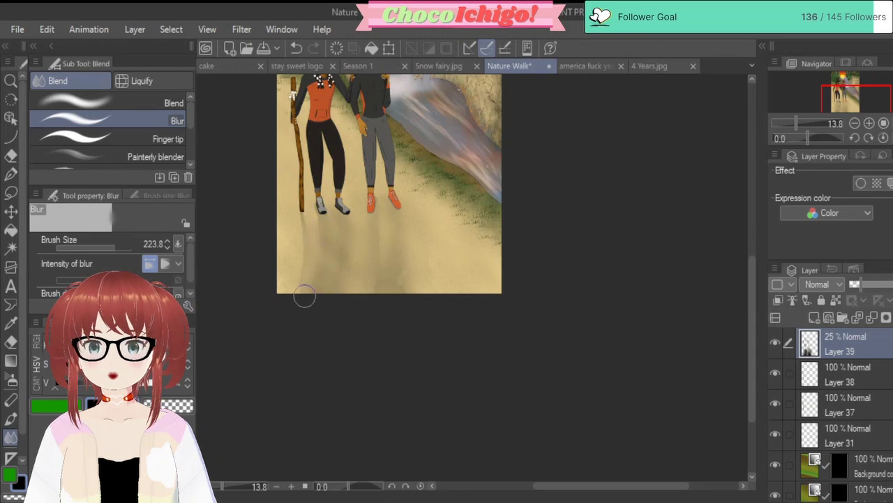
Step: Examine how the blurred shadows on the path look within the whole illustration
scroll(379, 257, "down", 2)
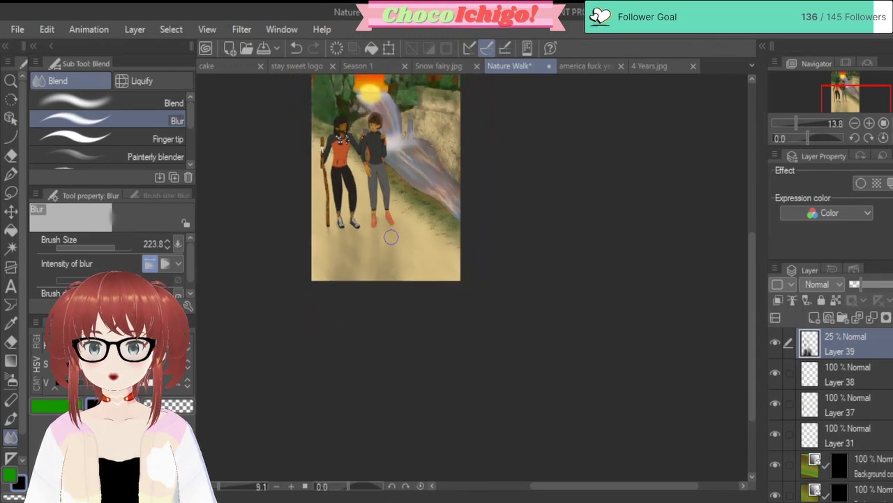
scroll(391, 237, "down", 2)
scroll(370, 258, "up", 2)
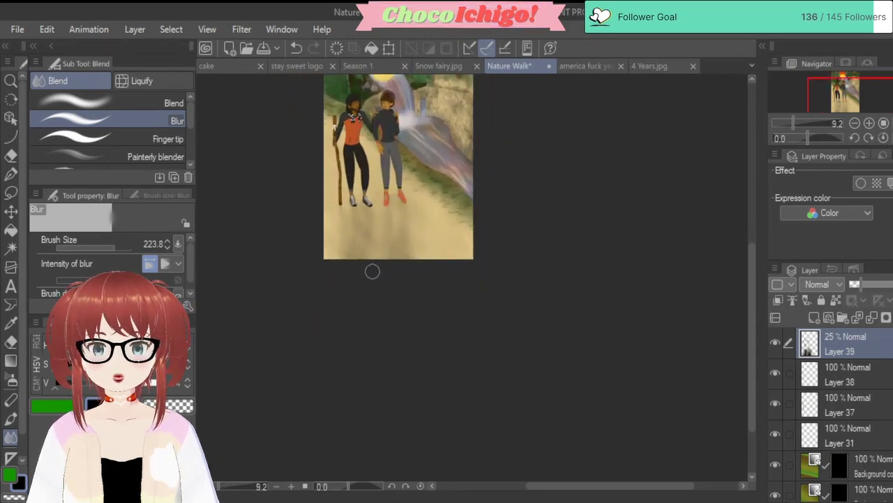
scroll(372, 297, "down", 2)
scroll(367, 357, "up", 2)
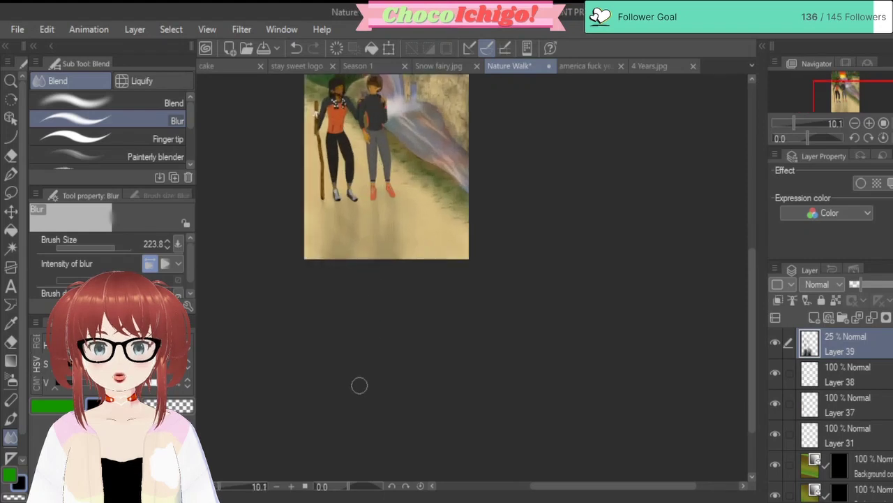
scroll(356, 376, "down", 2)
scroll(407, 243, "up", 2)
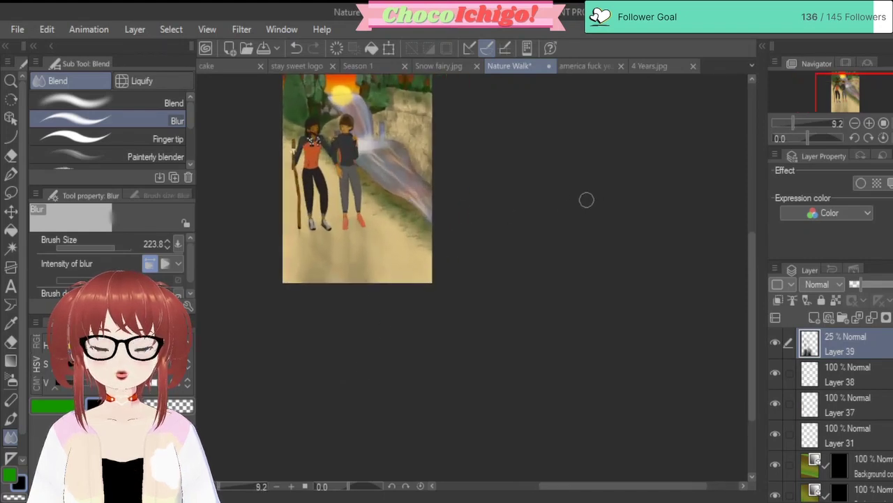
scroll(507, 261, "down", 2)
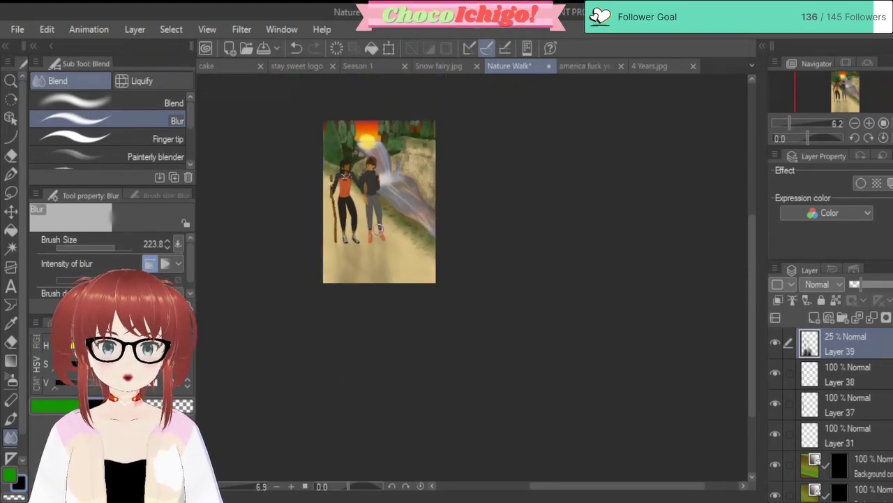
scroll(379, 229, "up", 6)
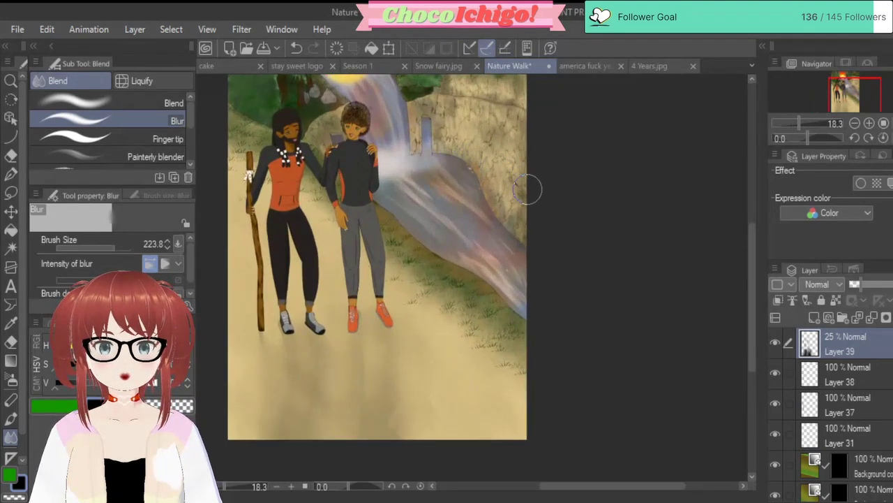
scroll(527, 190, "down", 2)
scroll(480, 194, "up", 1)
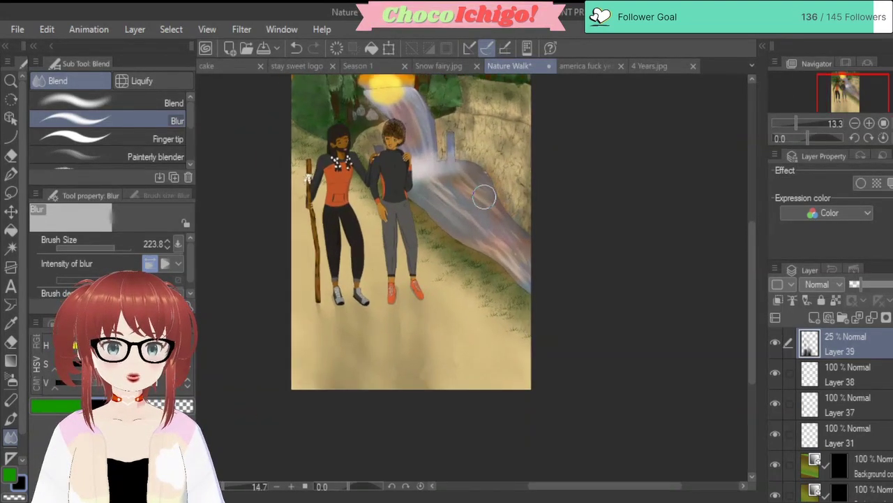
key("ctrl+0")
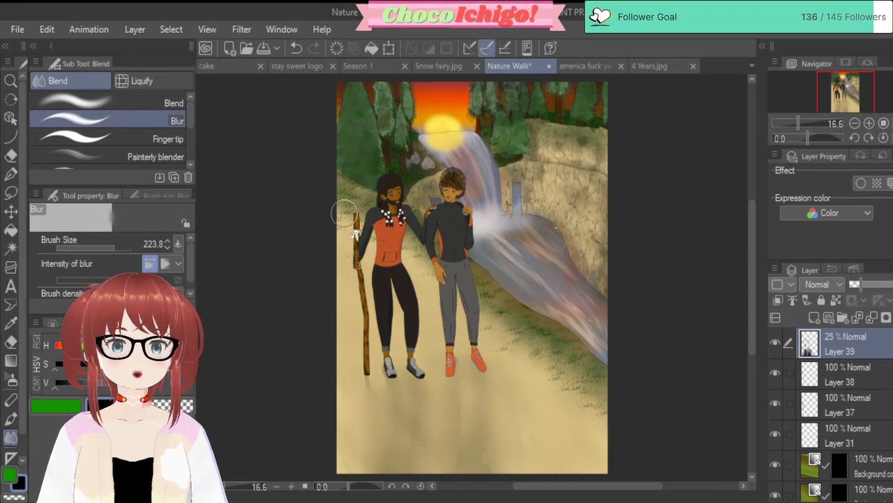
scroll(358, 218, "down", 2)
scroll(350, 274, "up", 2)
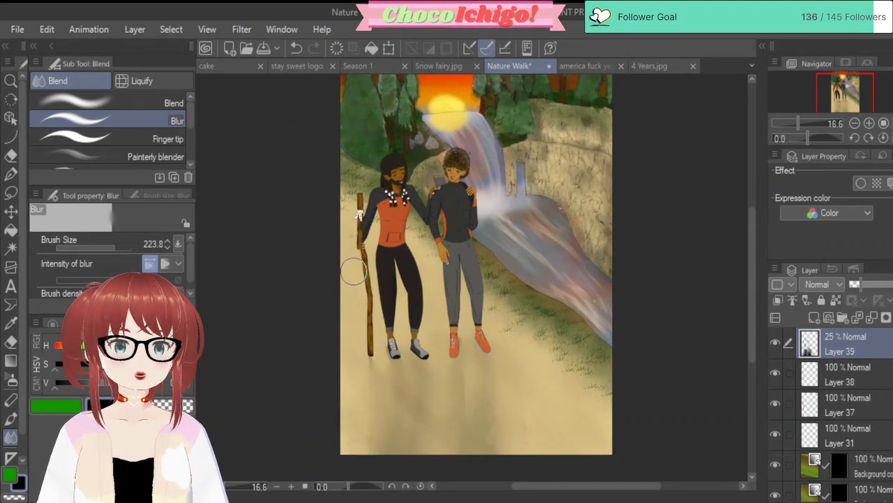
scroll(354, 272, "down", 2)
scroll(347, 240, "up", 2)
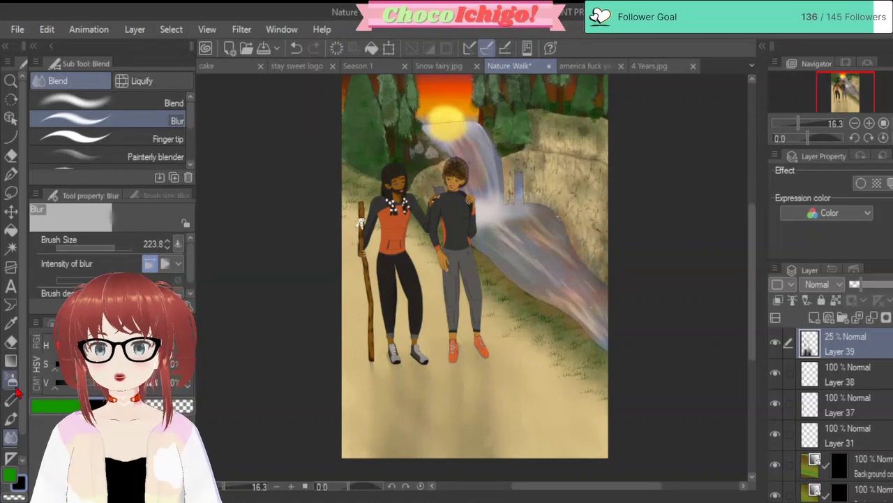
Step: Cover the whole canvas with the Blue sky gradient preset, running vertically from the upper edge to the lower edge
left_click(10, 361)
scroll(88, 159, "down", 3)
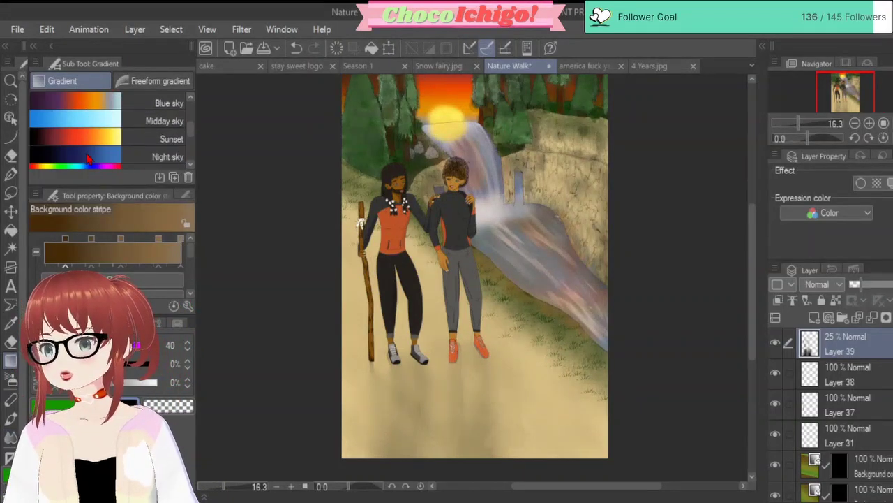
left_click(154, 138)
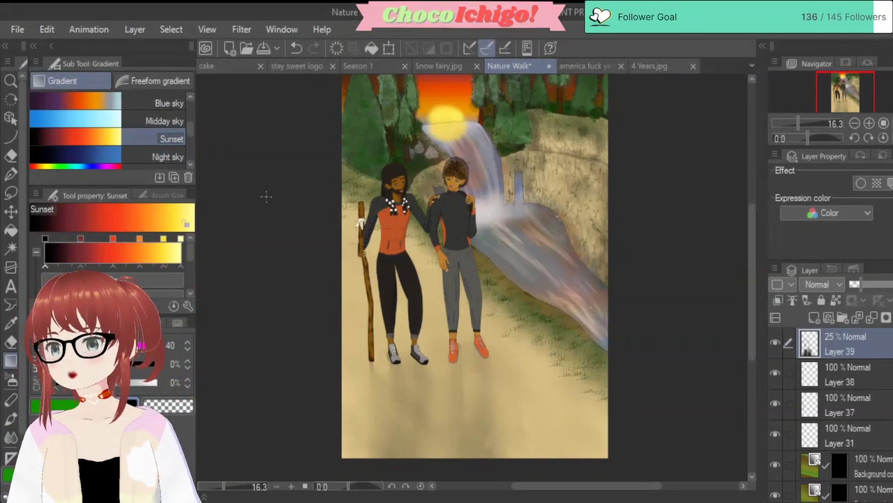
scroll(265, 195, "down", 3)
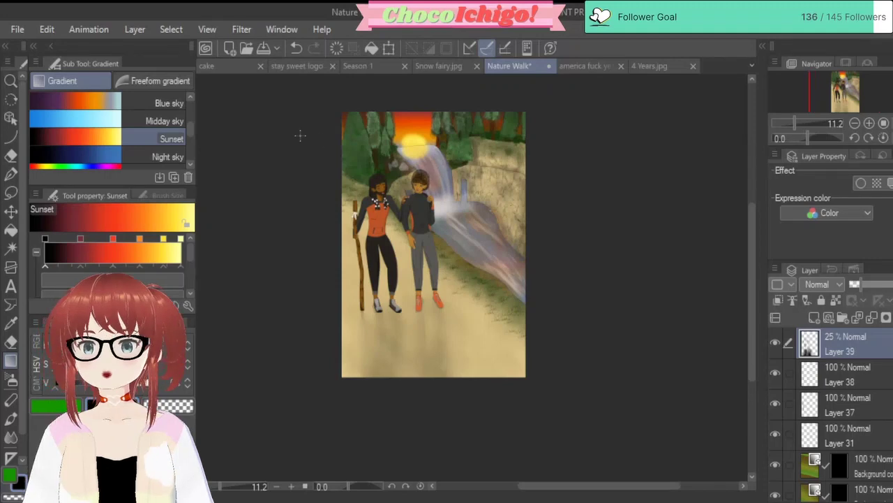
left_click(166, 103)
left_click_drag(422, 98, 426, 376)
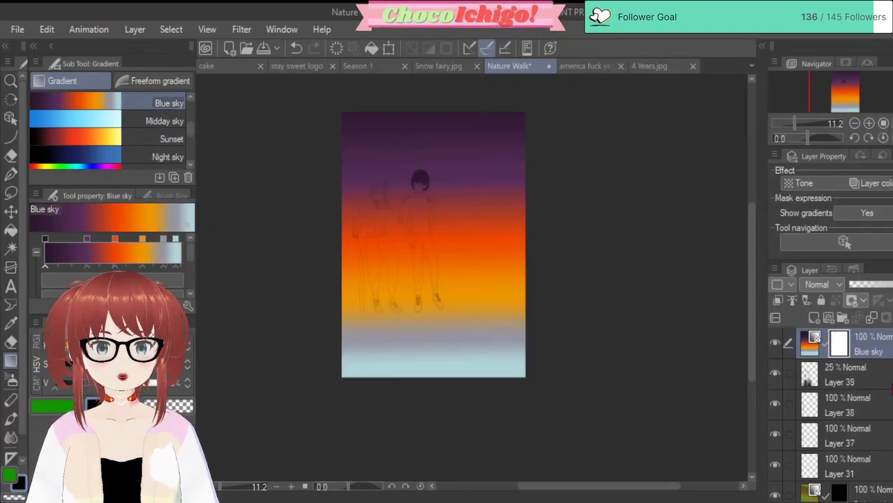
Step: Move the gradient's mask onto Layer 3 and place the Blue sky layer above Layer 3 at the head of the layer stack
scroll(838, 391, "up", 3)
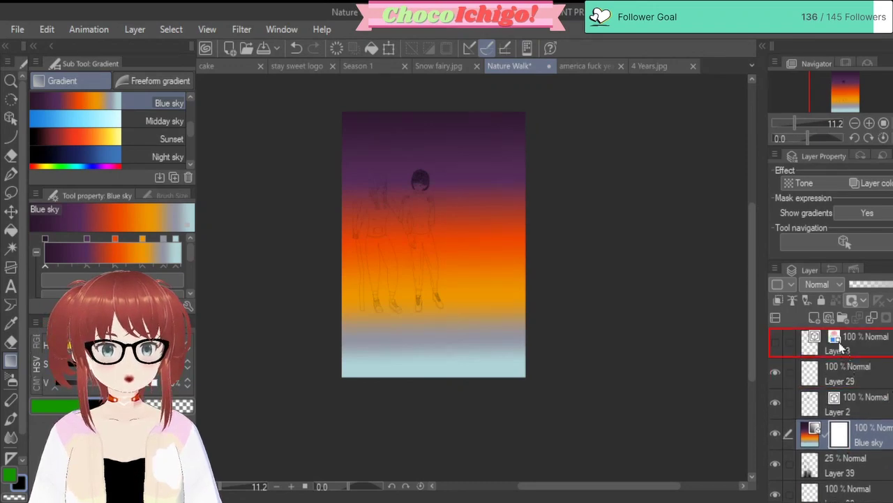
left_click_drag(851, 337, 850, 337)
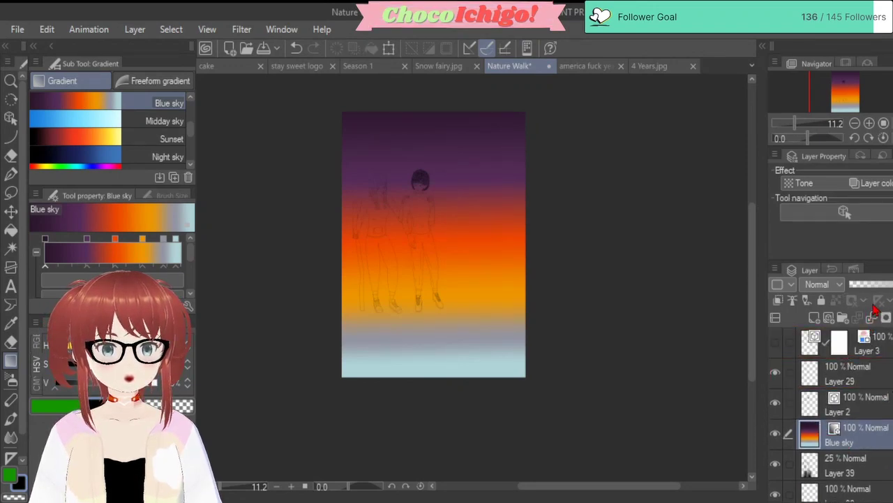
left_click_drag(876, 421, 881, 318)
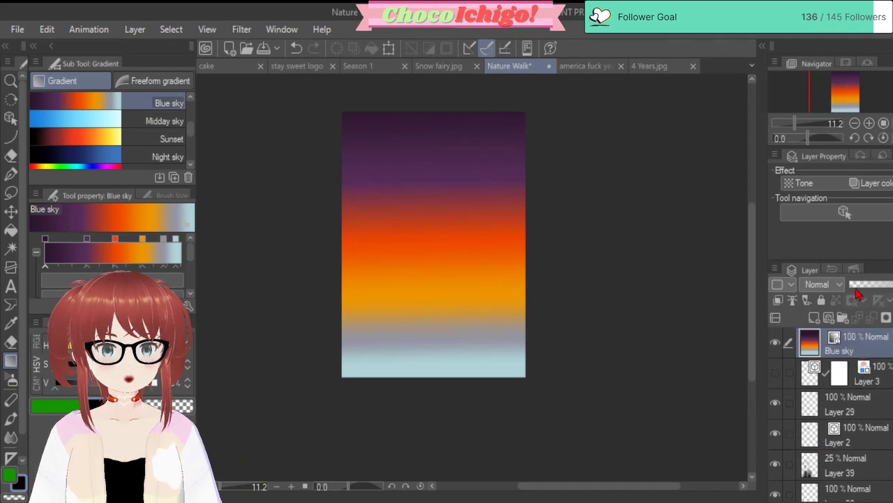
Step: Lower the Blue sky gradient layer's opacity to 12% so it tints the illustration
left_click(855, 287)
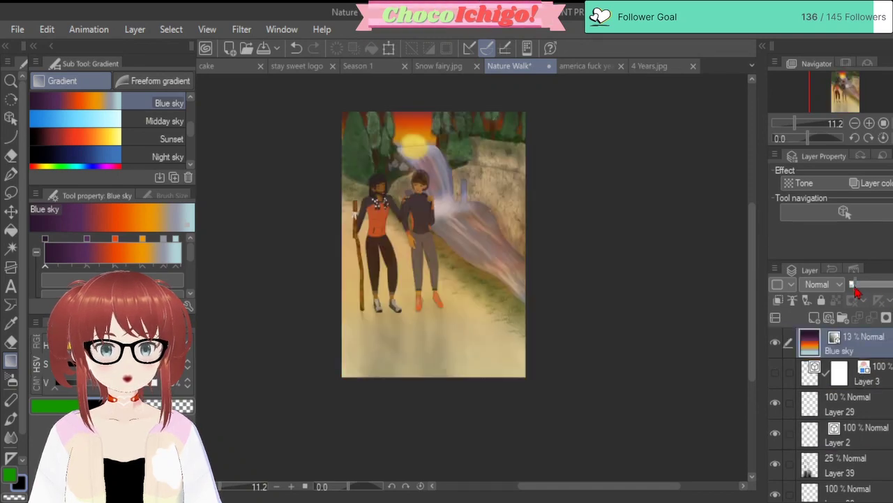
mouse_move(853, 291)
left_mouse_down()
mouse_move(869, 294)
mouse_move(848, 295)
left_mouse_up()
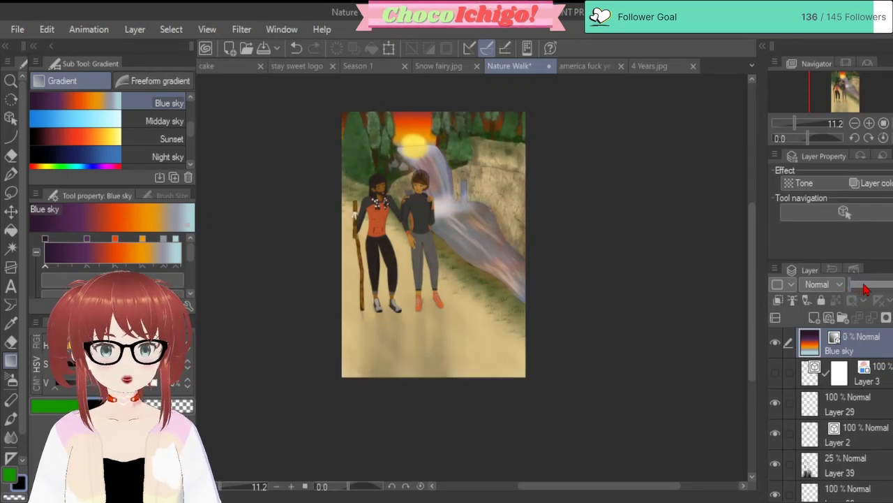
left_click(866, 292)
left_click_drag(863, 292, 860, 292)
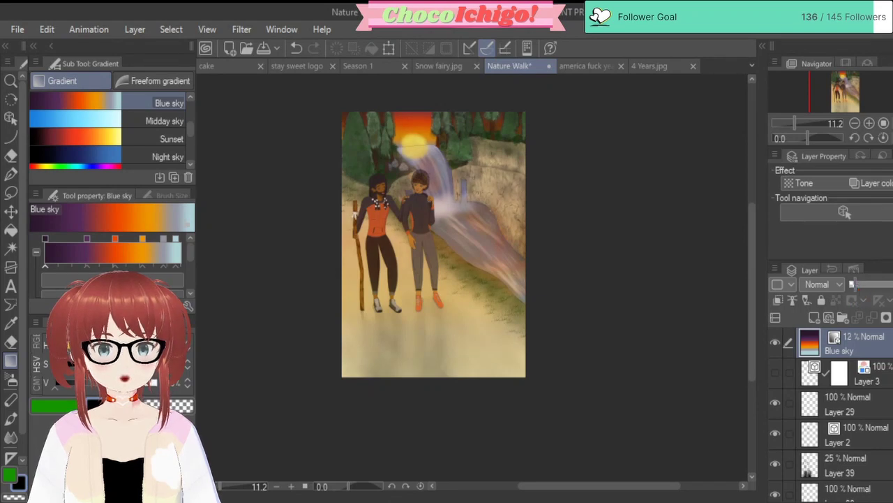
Step: Compare the whole illustration with and without the Blue sky tint by repeatedly toggling that layer's visibility
scroll(548, 259, "down", 3)
scroll(348, 231, "up", 2)
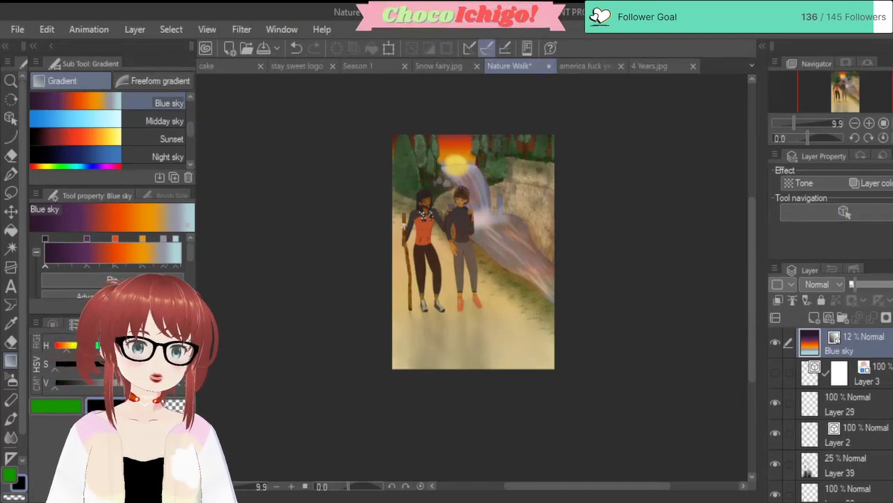
left_click(775, 344)
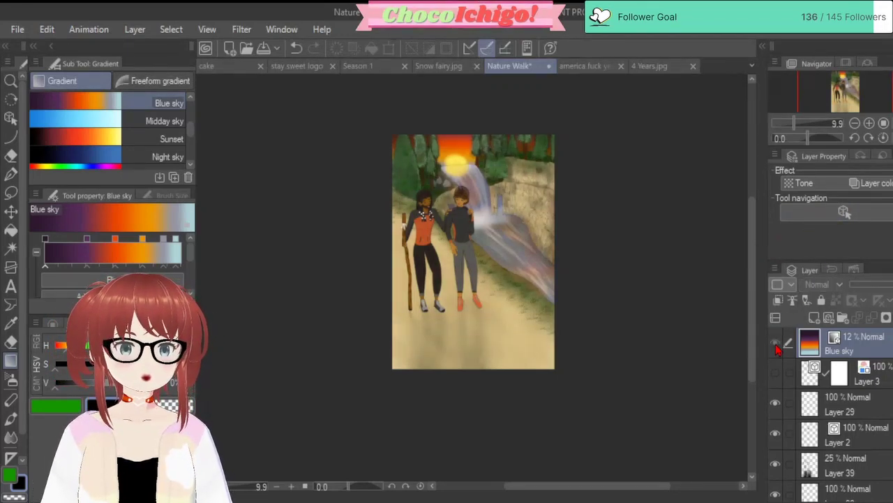
left_click(776, 344)
left_click(774, 342)
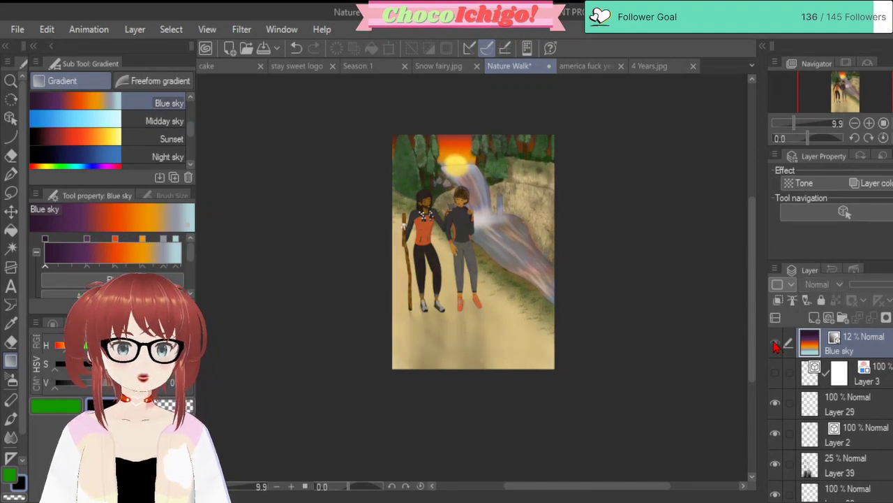
left_click(776, 344)
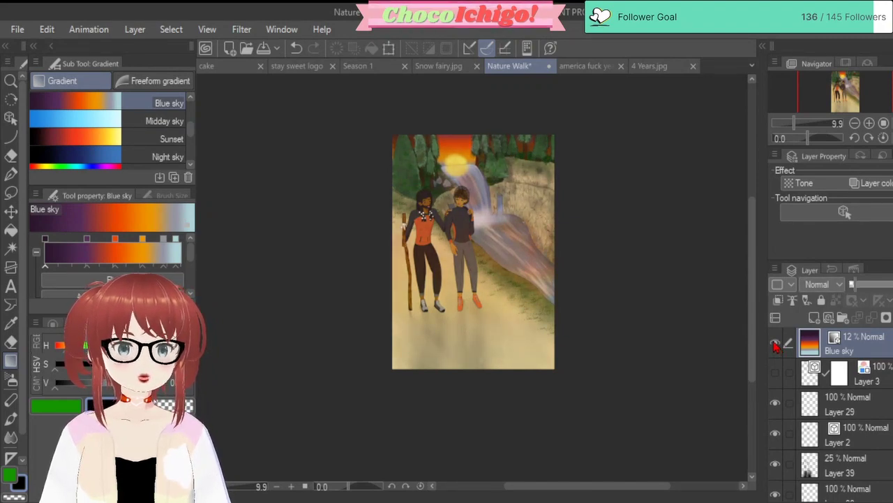
left_click(776, 345)
left_click(776, 344)
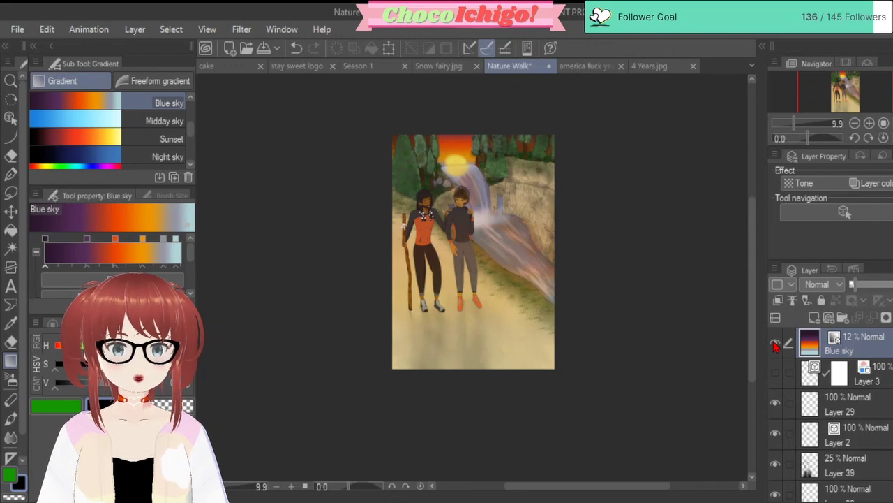
left_click(776, 346)
left_click(777, 345)
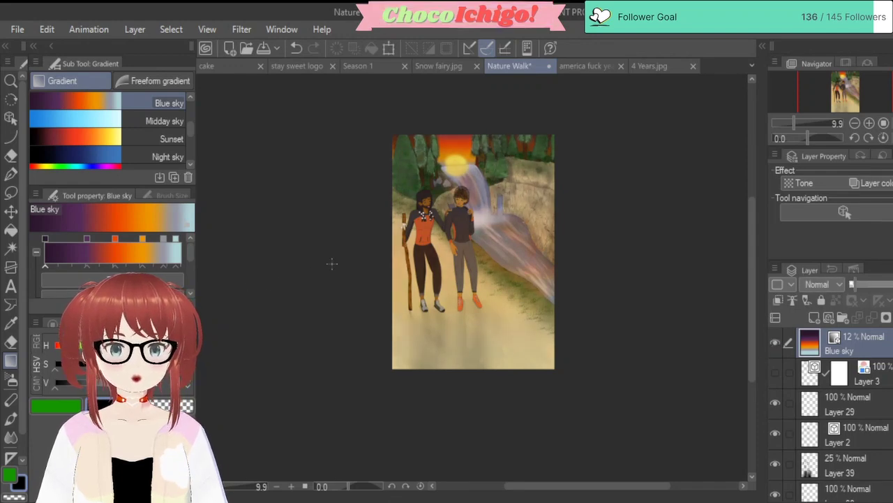